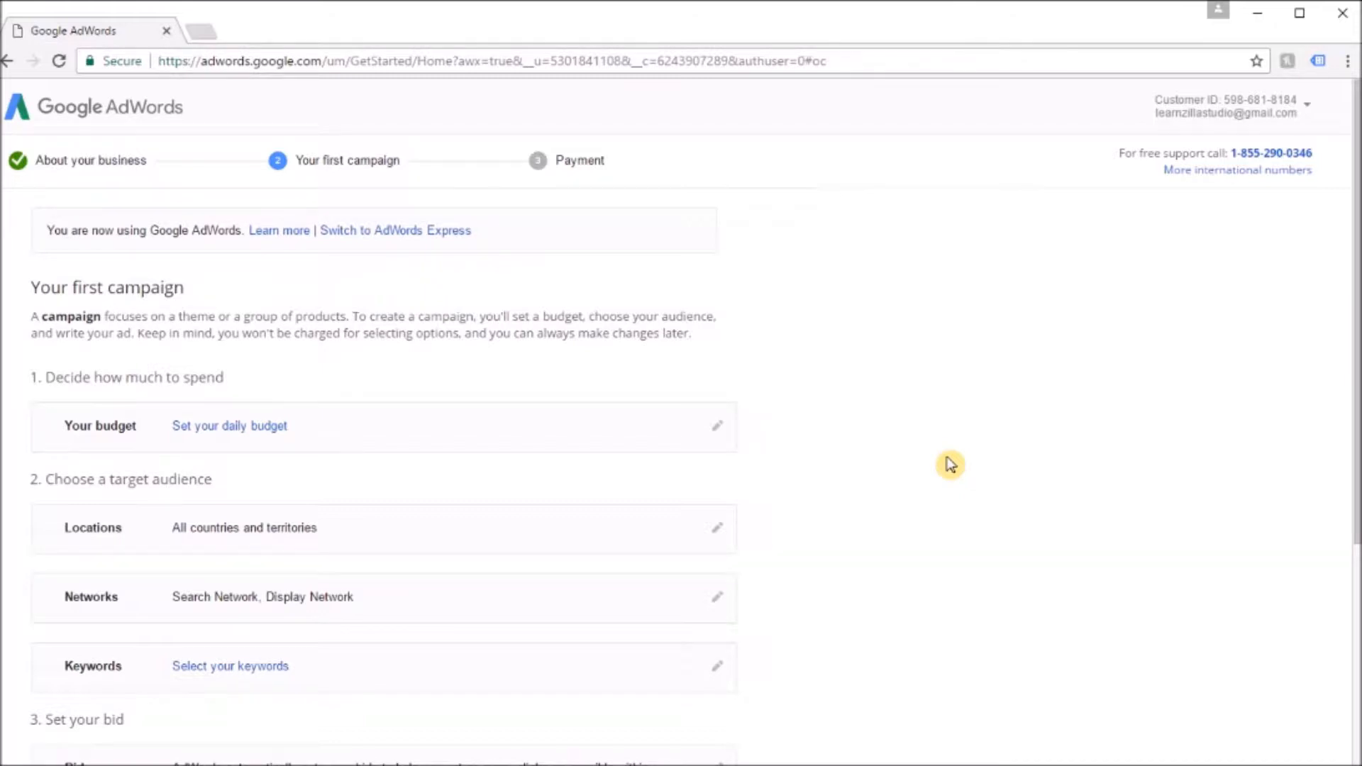
- Open adwords.com and bring up the first-campaign setup page
{"action": "left_click", "coordinate": [626, 62]}
{"action": "type", "text": "adwords.com"}
{"action": "key", "text": "Return"}
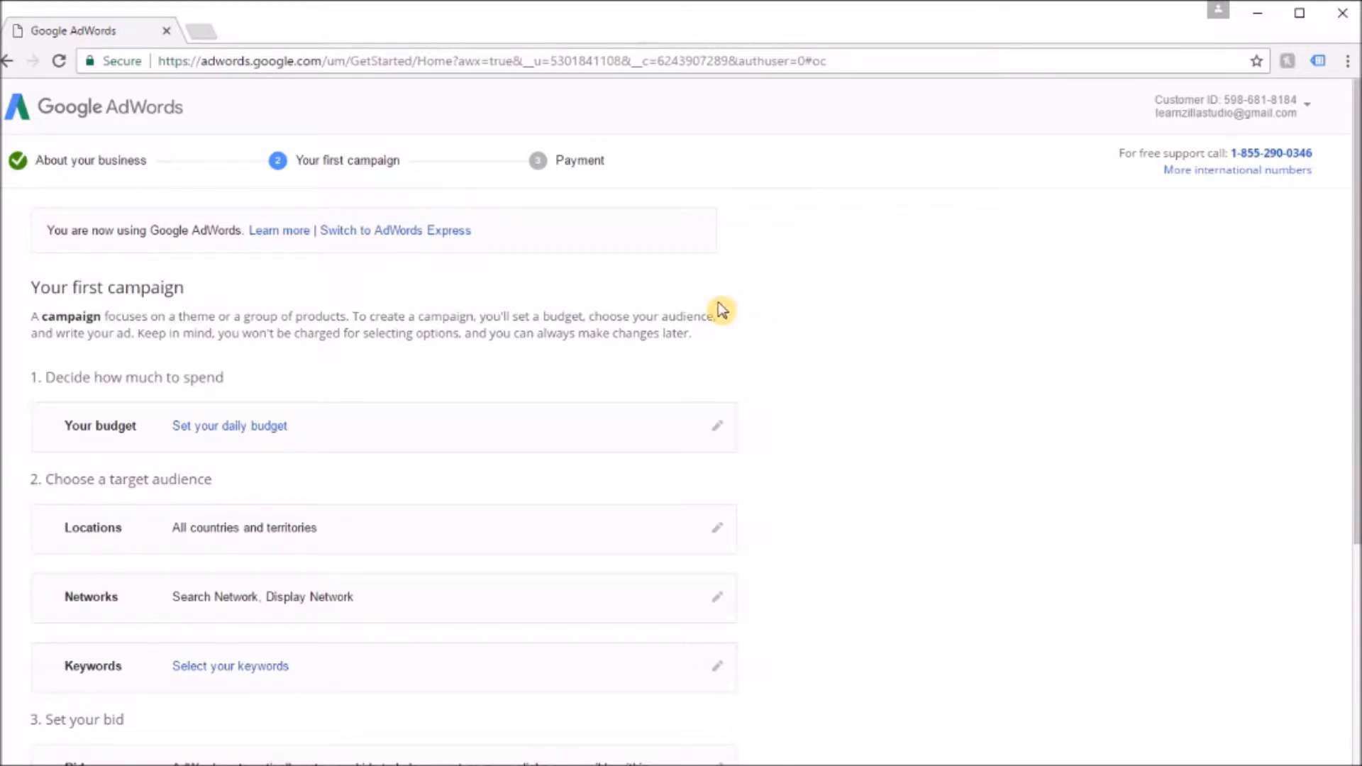
{"action": "scroll", "coordinate": [802, 341], "scroll_direction": "down", "scroll_amount": 1}
{"action": "scroll", "coordinate": [872, 355], "scroll_direction": "up", "scroll_amount": 1}
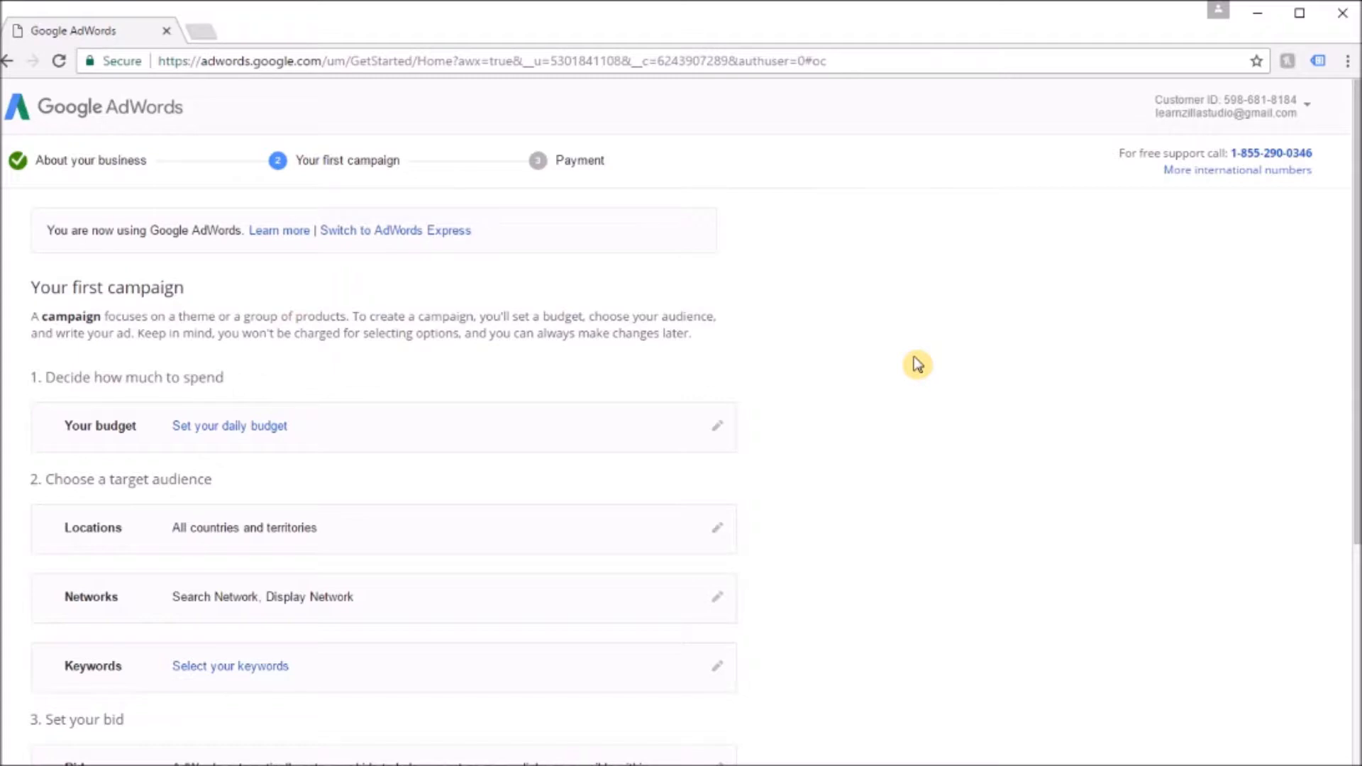
- Look over the AdWords Express version of the ad setup, including its location targeting, and return to the regular AdWords campaign setup
{"action": "left_click", "coordinate": [447, 231]}
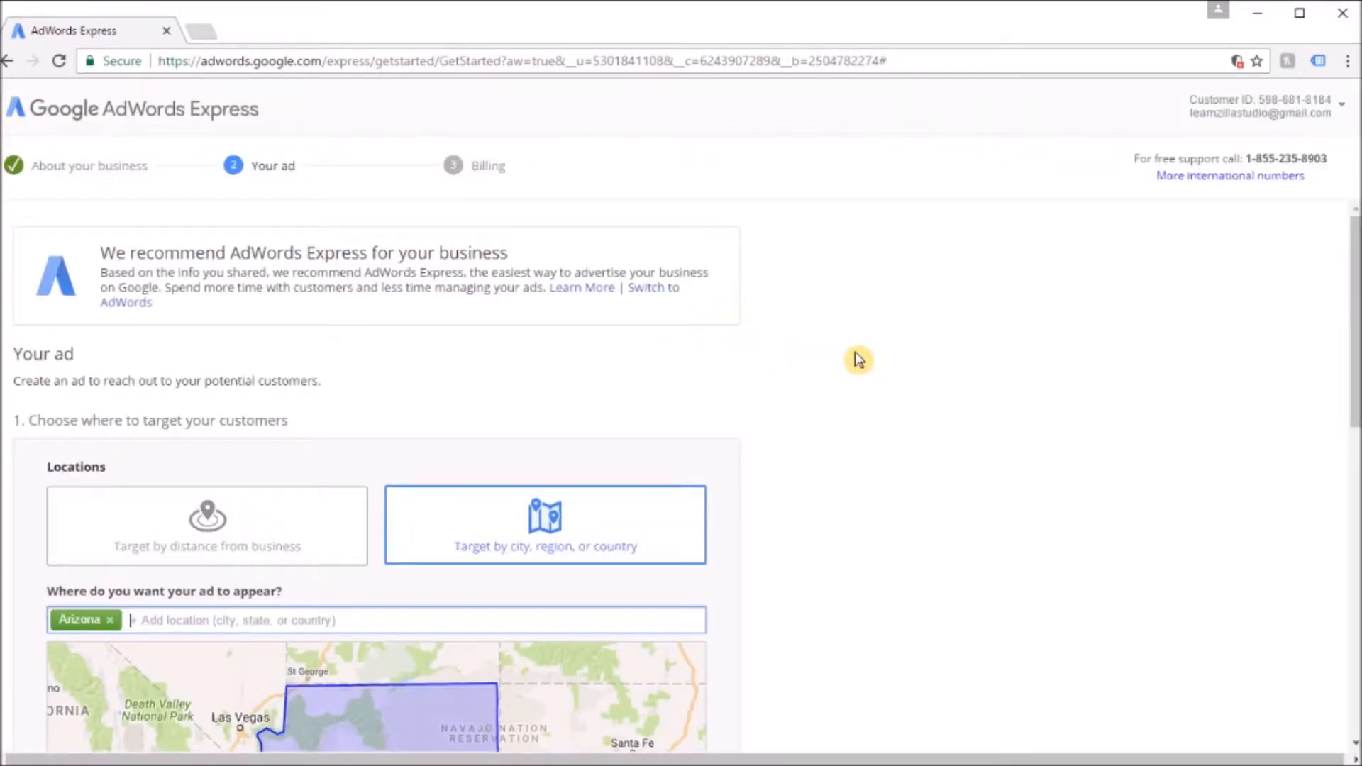
{"action": "scroll", "coordinate": [880, 354], "scroll_direction": "down", "scroll_amount": 4}
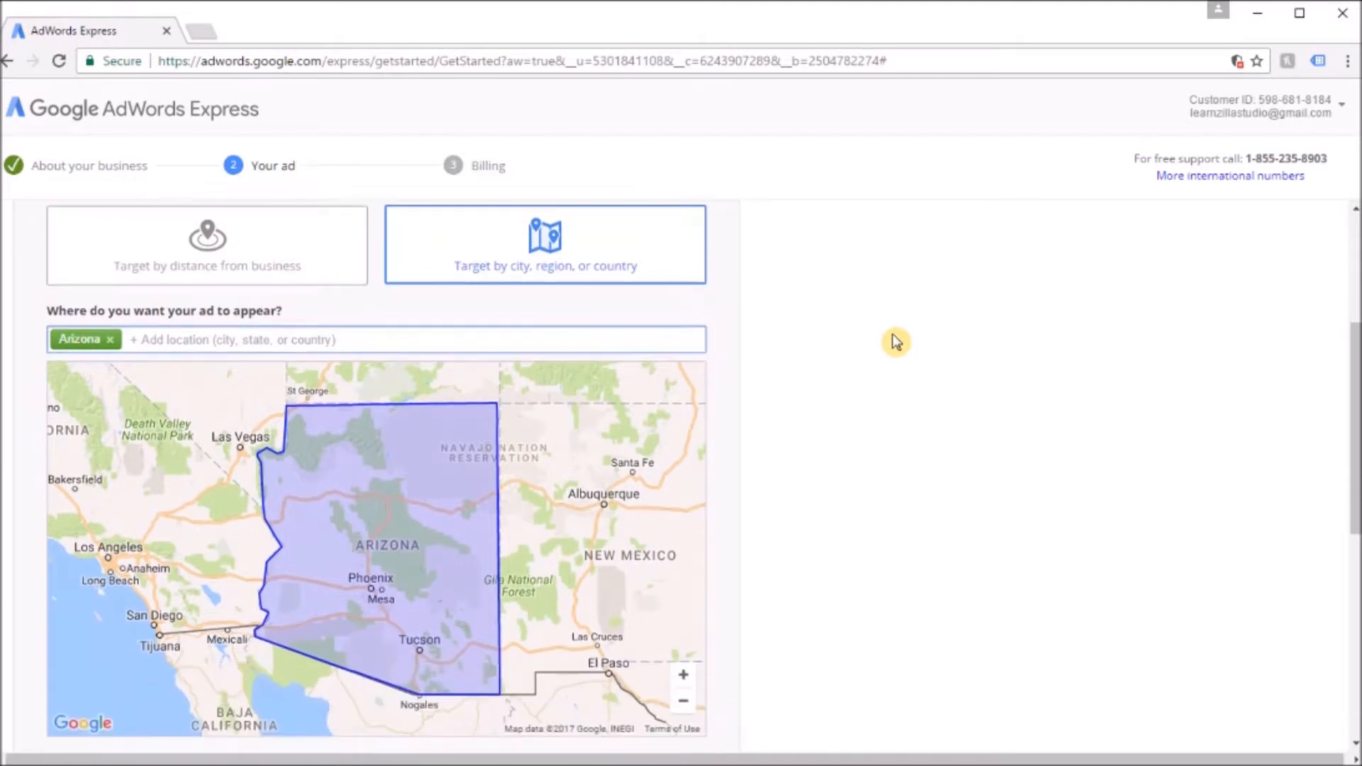
{"action": "scroll", "coordinate": [887, 340], "scroll_direction": "up", "scroll_amount": 4}
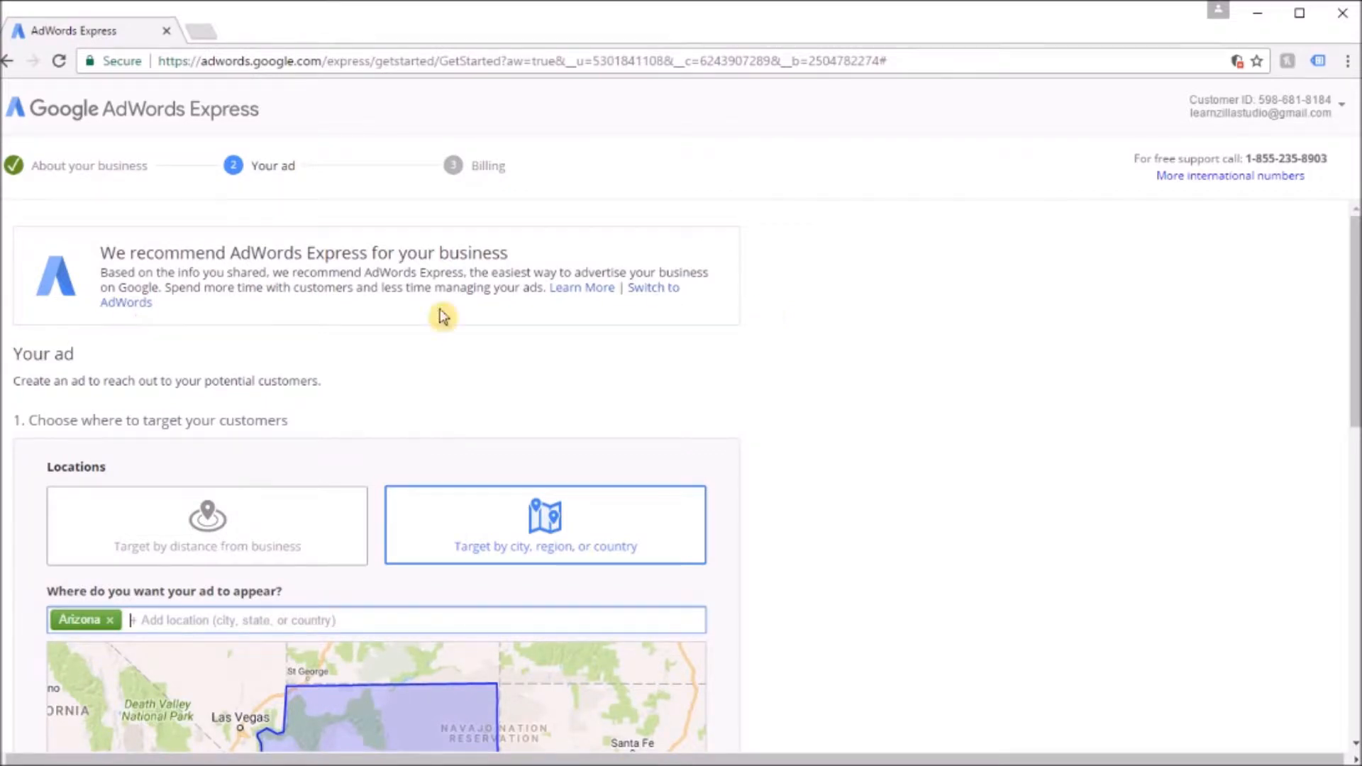
{"action": "left_click", "coordinate": [653, 292]}
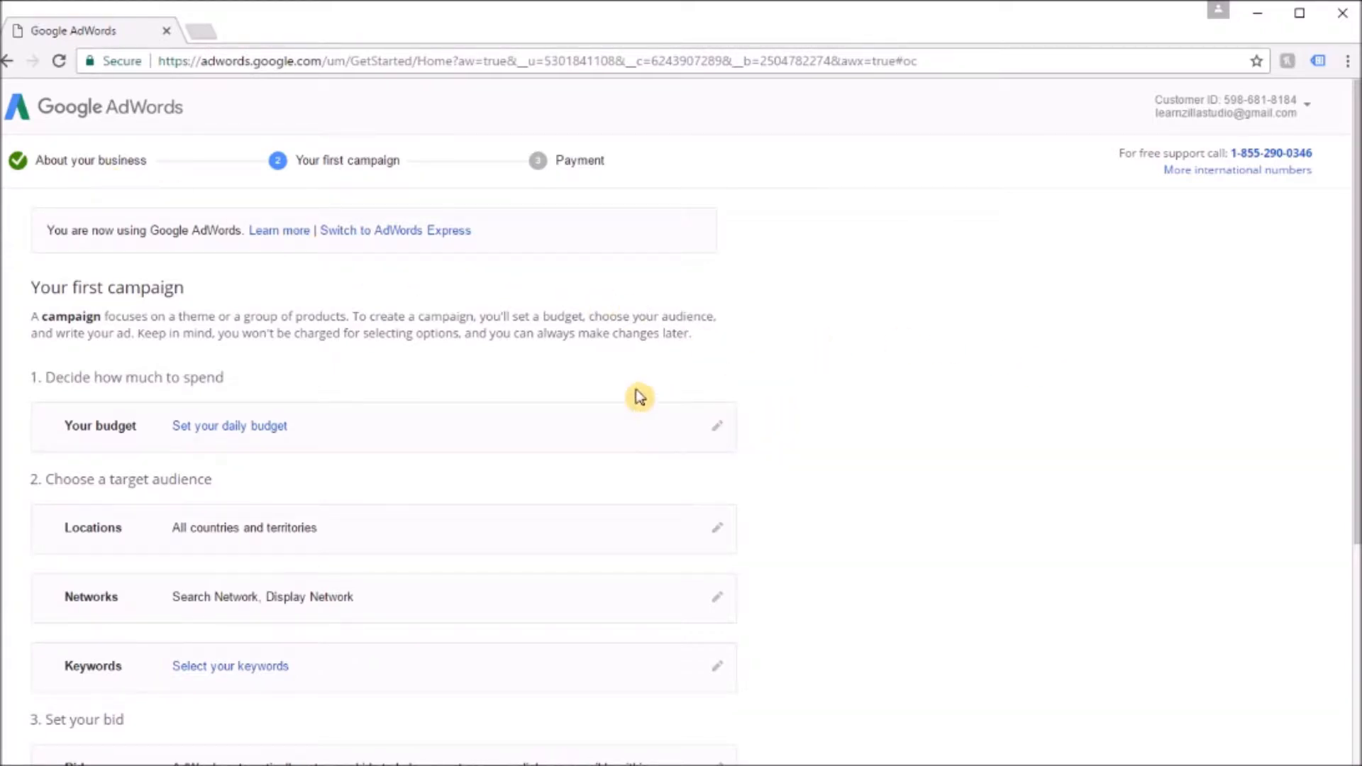
{"action": "left_click_drag", "start_coordinate": [256, 317], "coordinate": [357, 317]}
{"action": "left_click", "coordinate": [357, 317]}
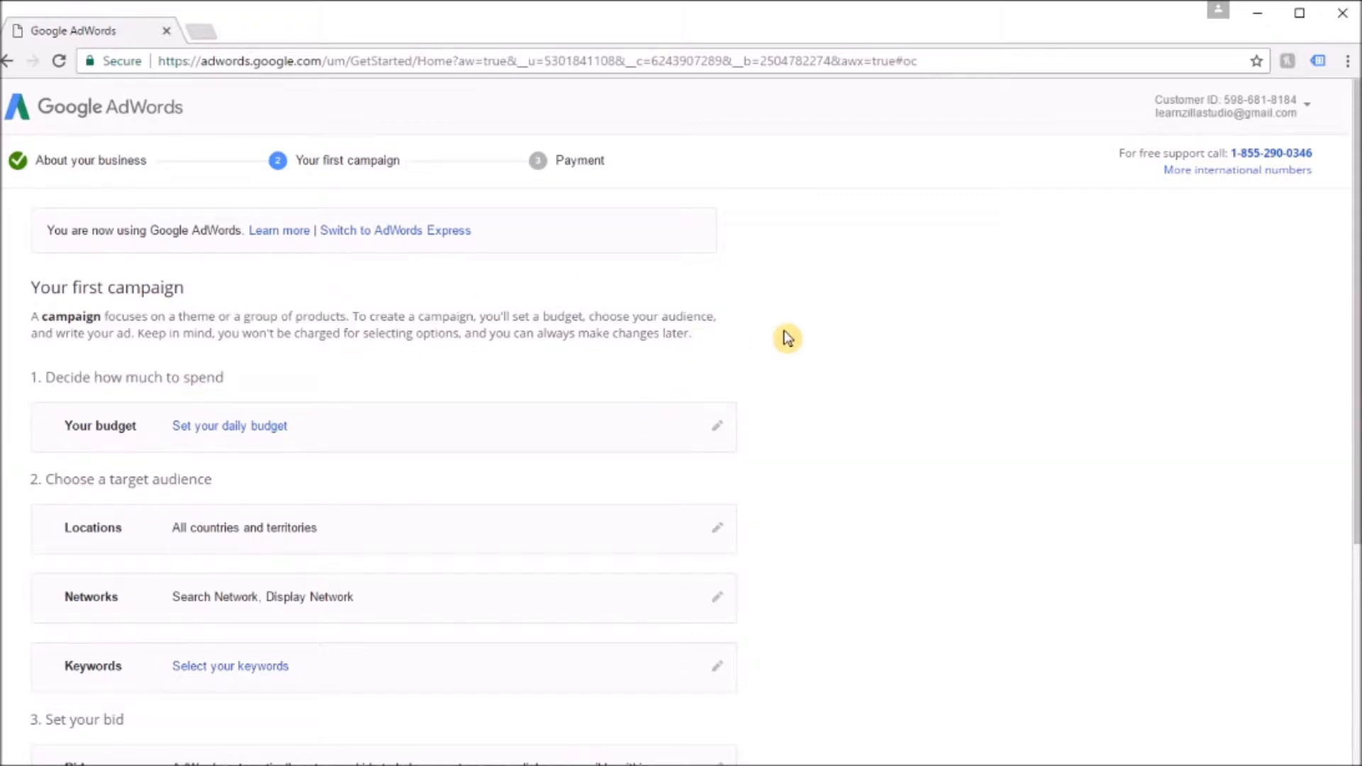
- Set the campaign's daily budget to USD $1.00 per day and save it
{"action": "left_click", "coordinate": [714, 430]}
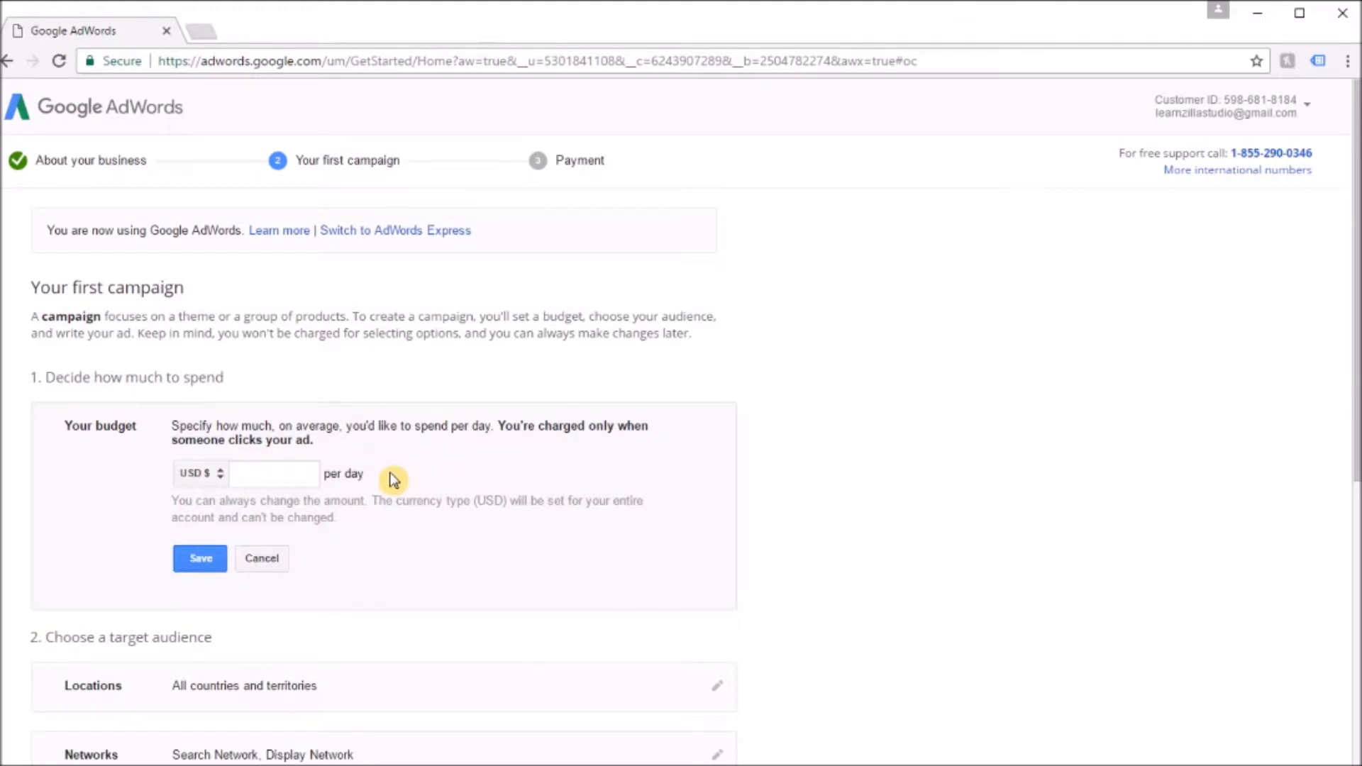
{"action": "left_click", "coordinate": [218, 474]}
{"action": "left_click", "coordinate": [621, 456]}
{"action": "left_click", "coordinate": [279, 471]}
{"action": "type", "text": "1.3"}
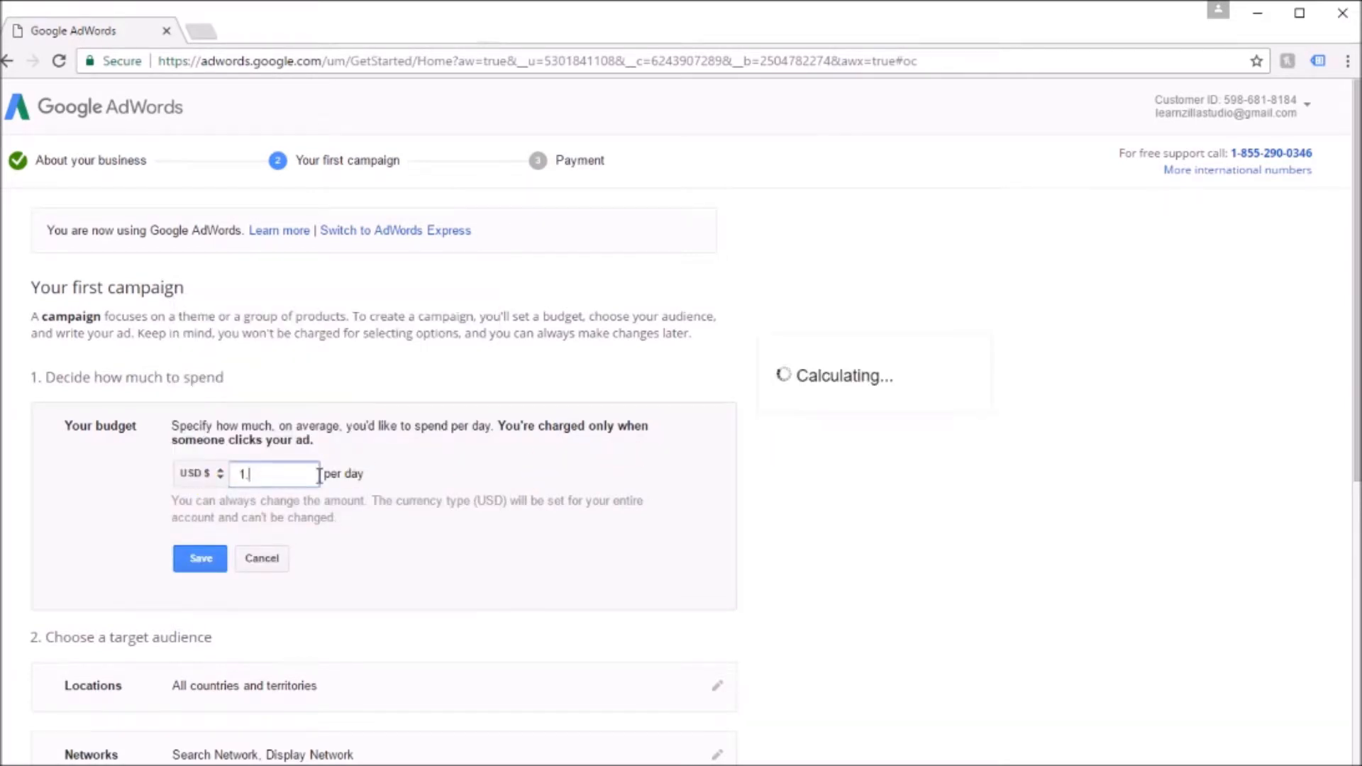
{"action": "left_click", "coordinate": [203, 559]}
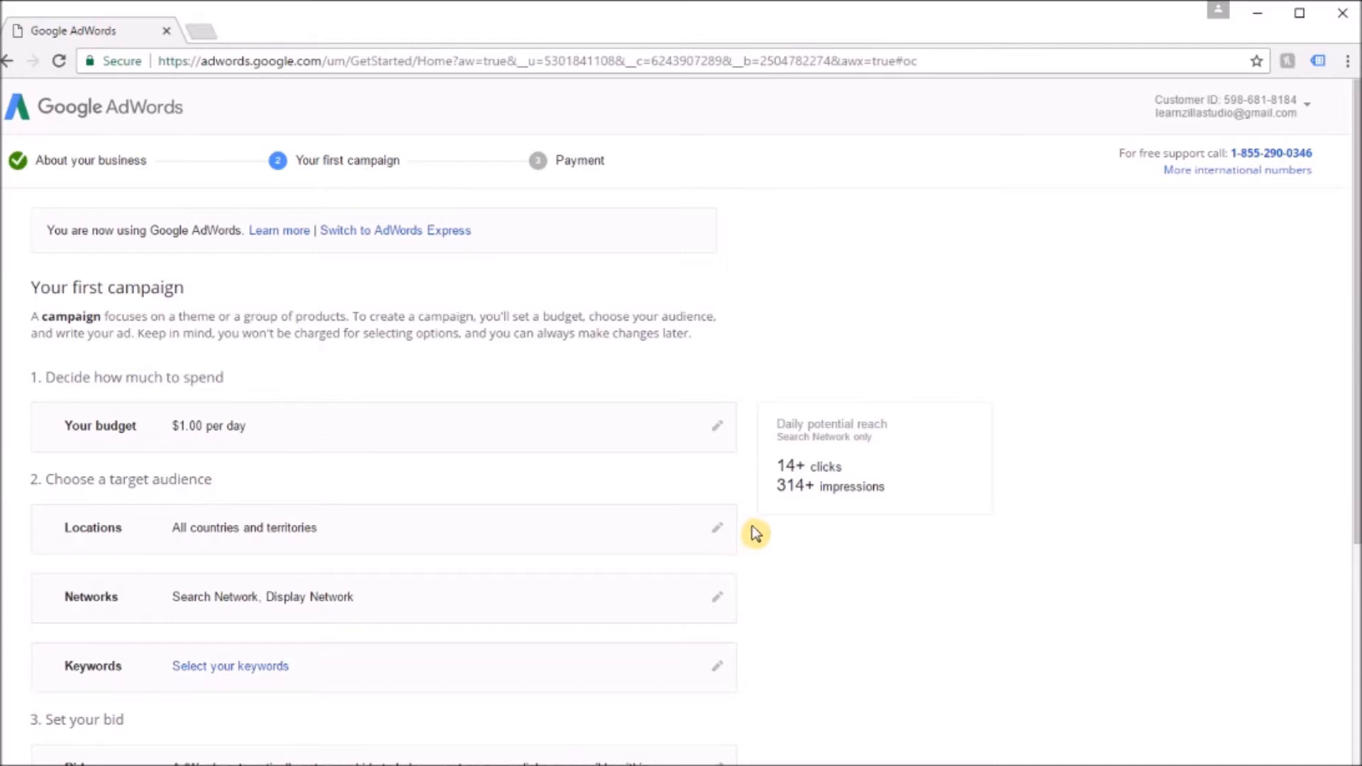
- Limit the campaign's target locations to the city of Chicago, Illinois, United States, and save the selection
{"action": "left_click", "coordinate": [137, 532]}
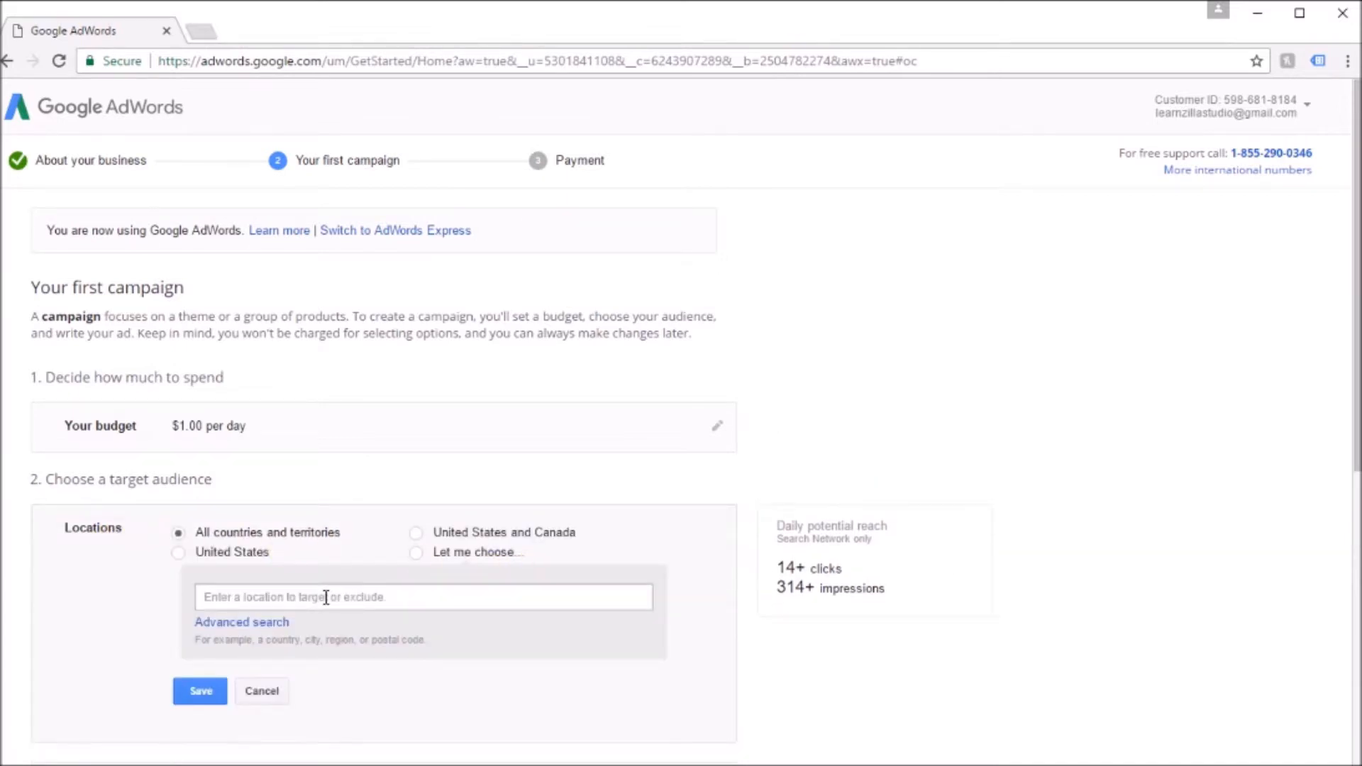
{"action": "left_click", "coordinate": [177, 553]}
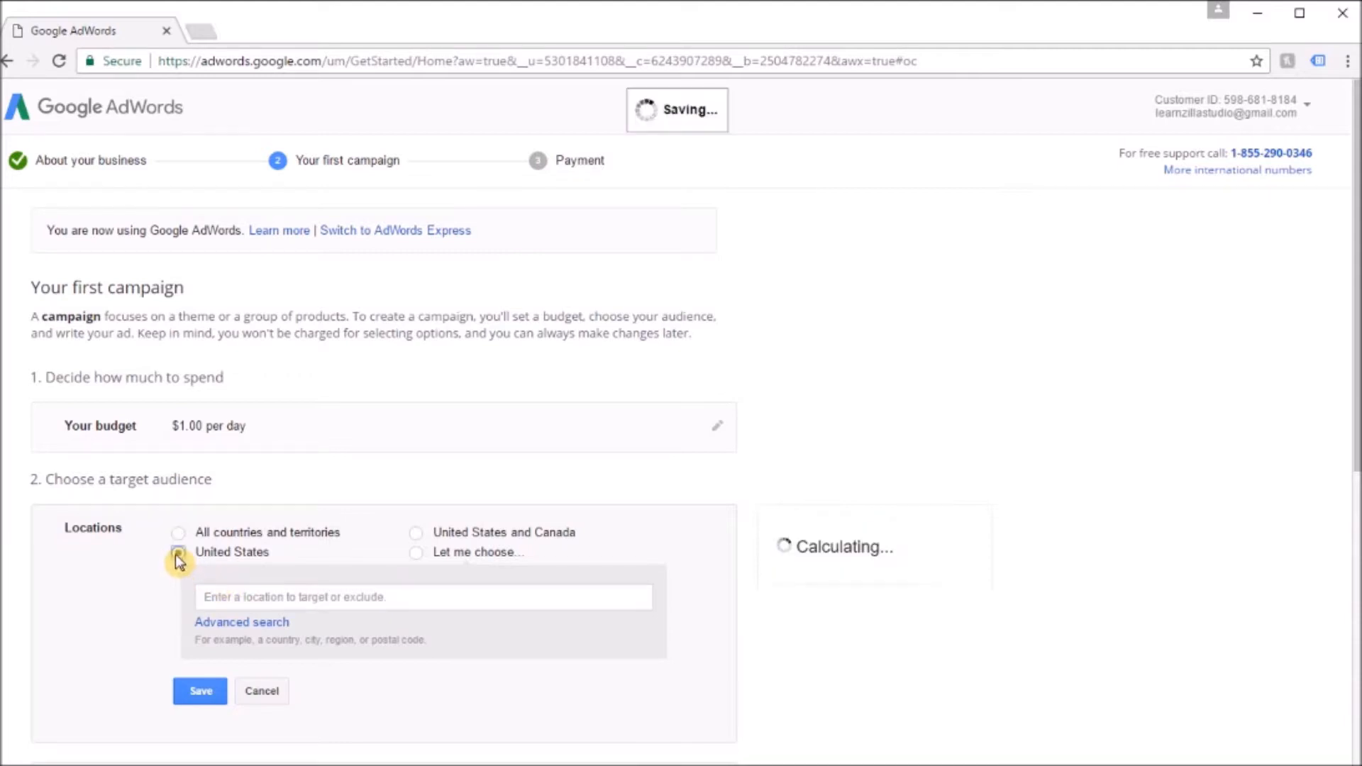
{"action": "left_click", "coordinate": [417, 533]}
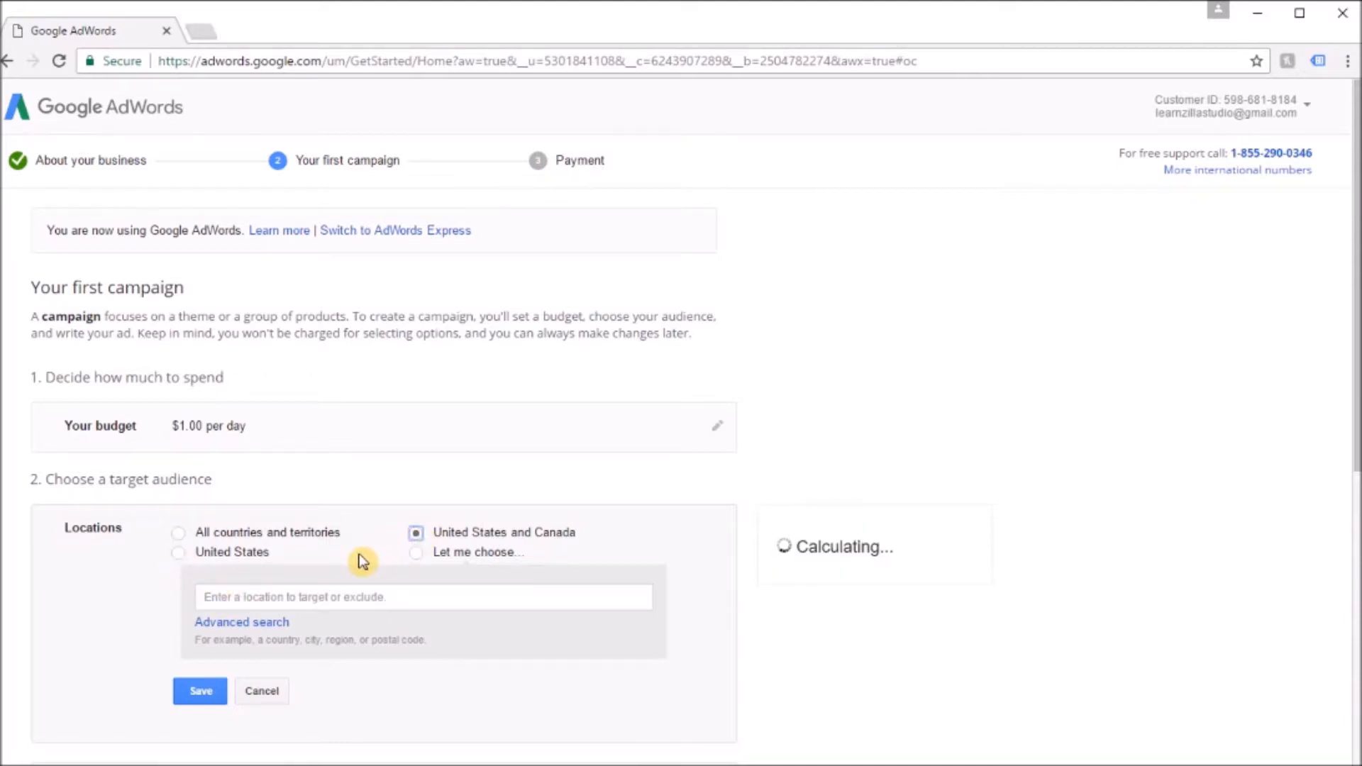
{"action": "left_click", "coordinate": [252, 595]}
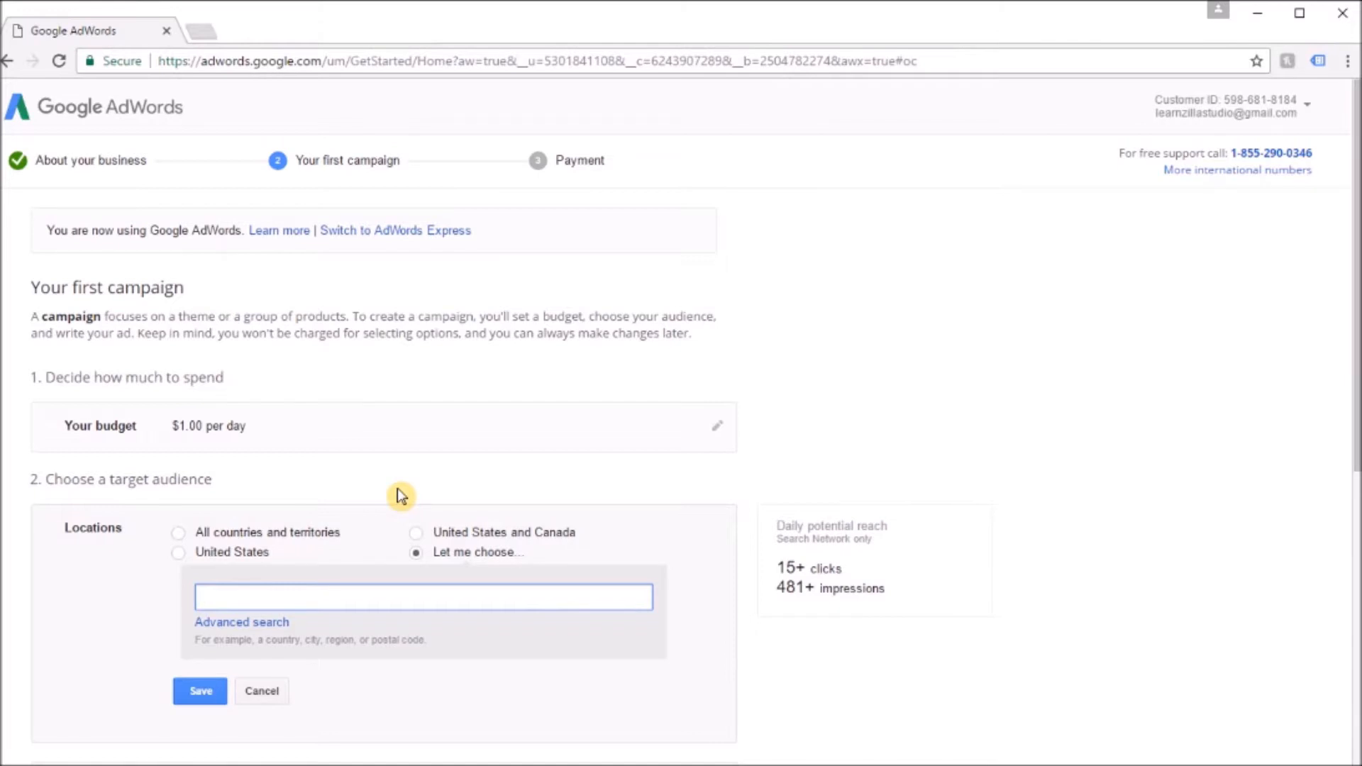
{"action": "type", "text": "hicago,"}
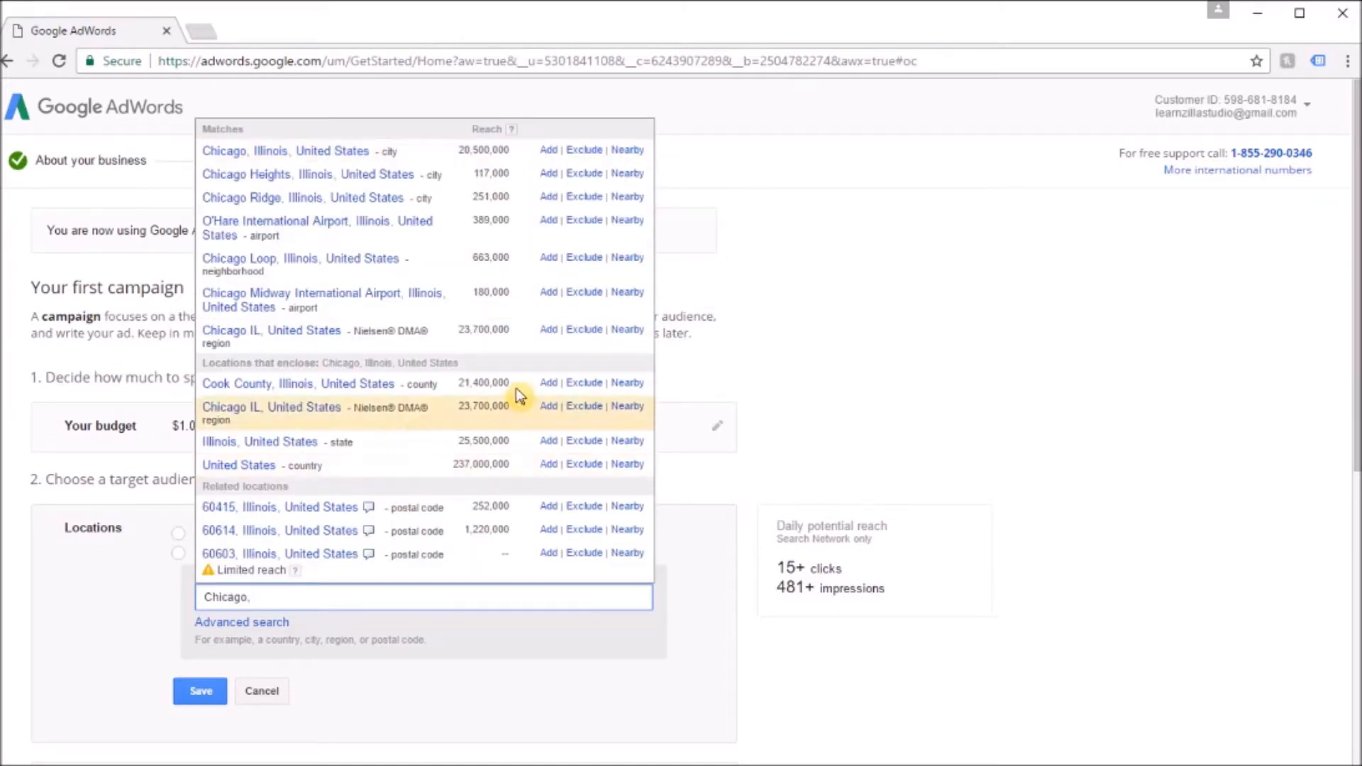
{"action": "left_click", "coordinate": [551, 150]}
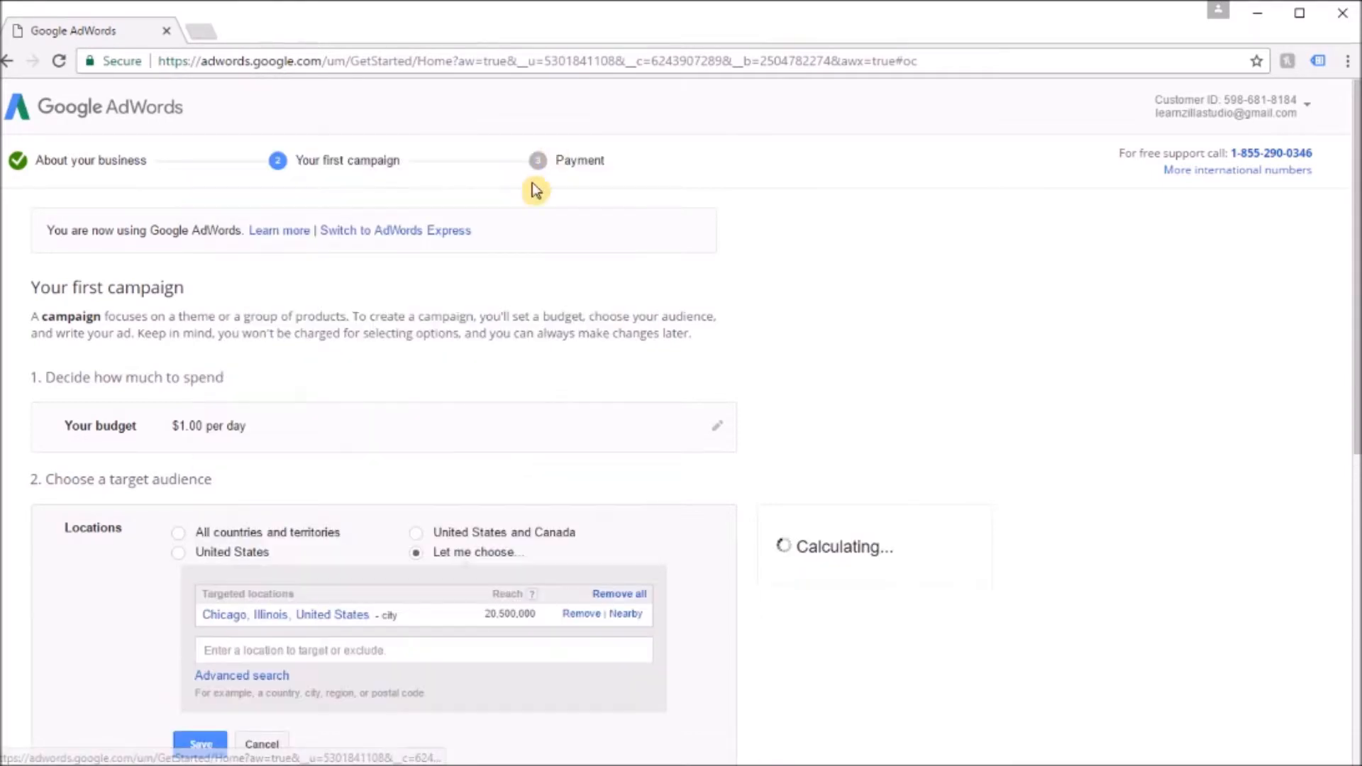
{"action": "scroll", "coordinate": [407, 639], "scroll_direction": "down", "scroll_amount": 2}
{"action": "left_click", "coordinate": [207, 654]}
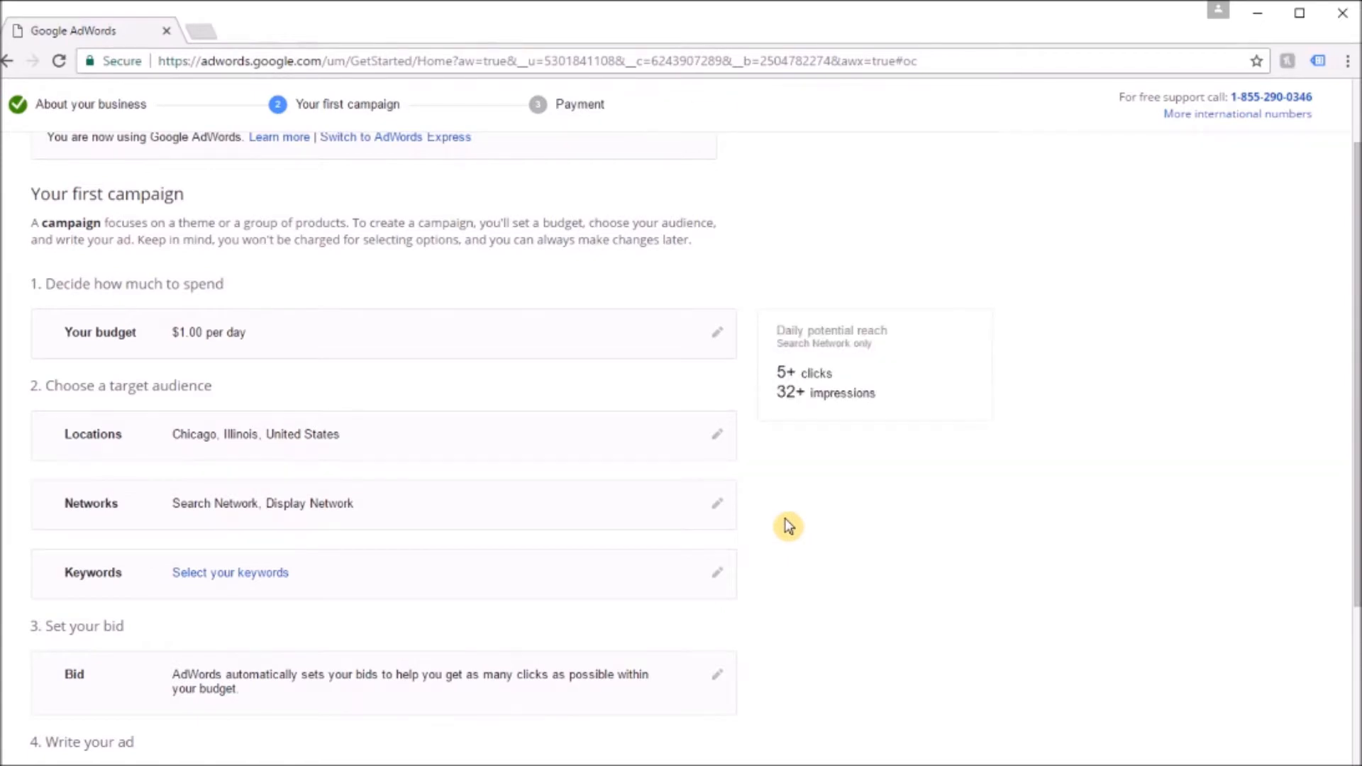
- Review the suggested keywords for the campaign and save the whole list as proposed
{"action": "scroll", "coordinate": [784, 528], "scroll_direction": "down", "scroll_amount": 1}
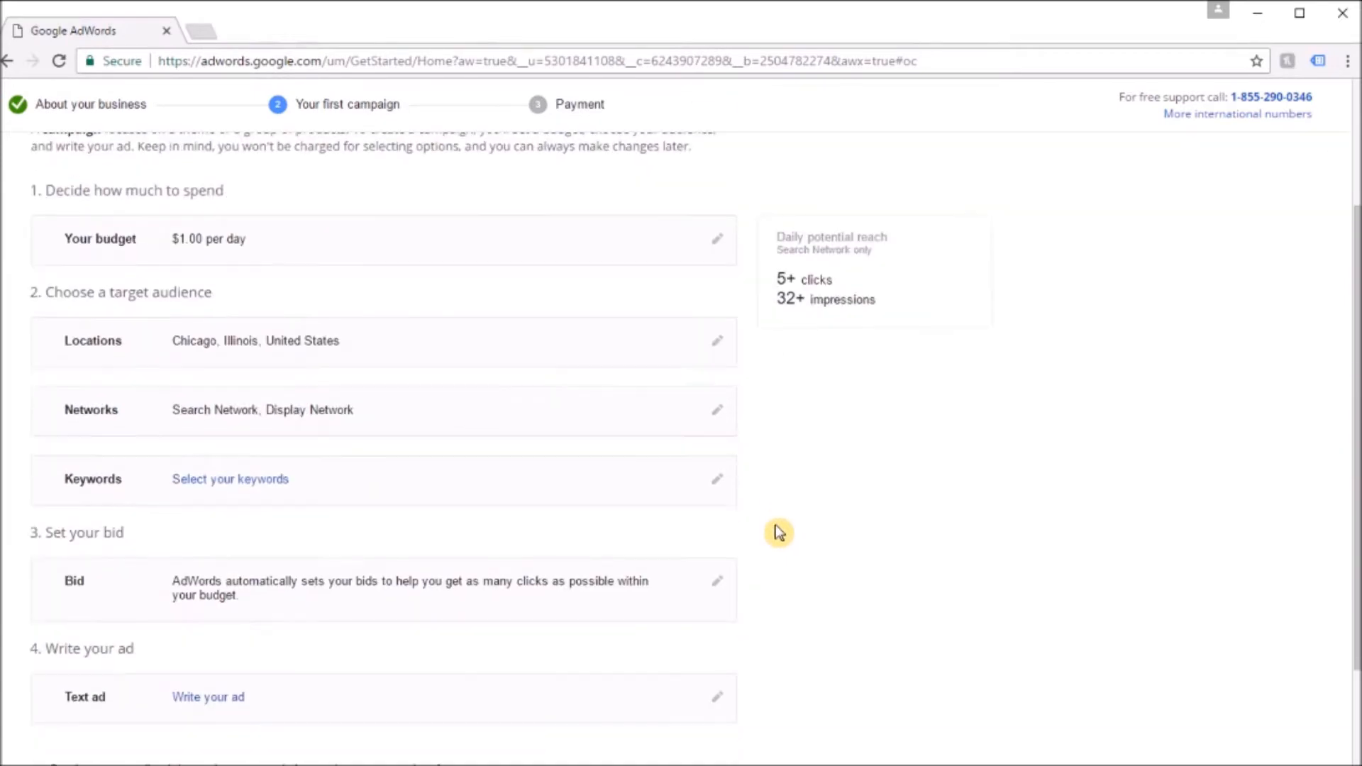
{"action": "left_click", "coordinate": [719, 485]}
{"action": "scroll", "coordinate": [775, 569], "scroll_direction": "down", "scroll_amount": 2}
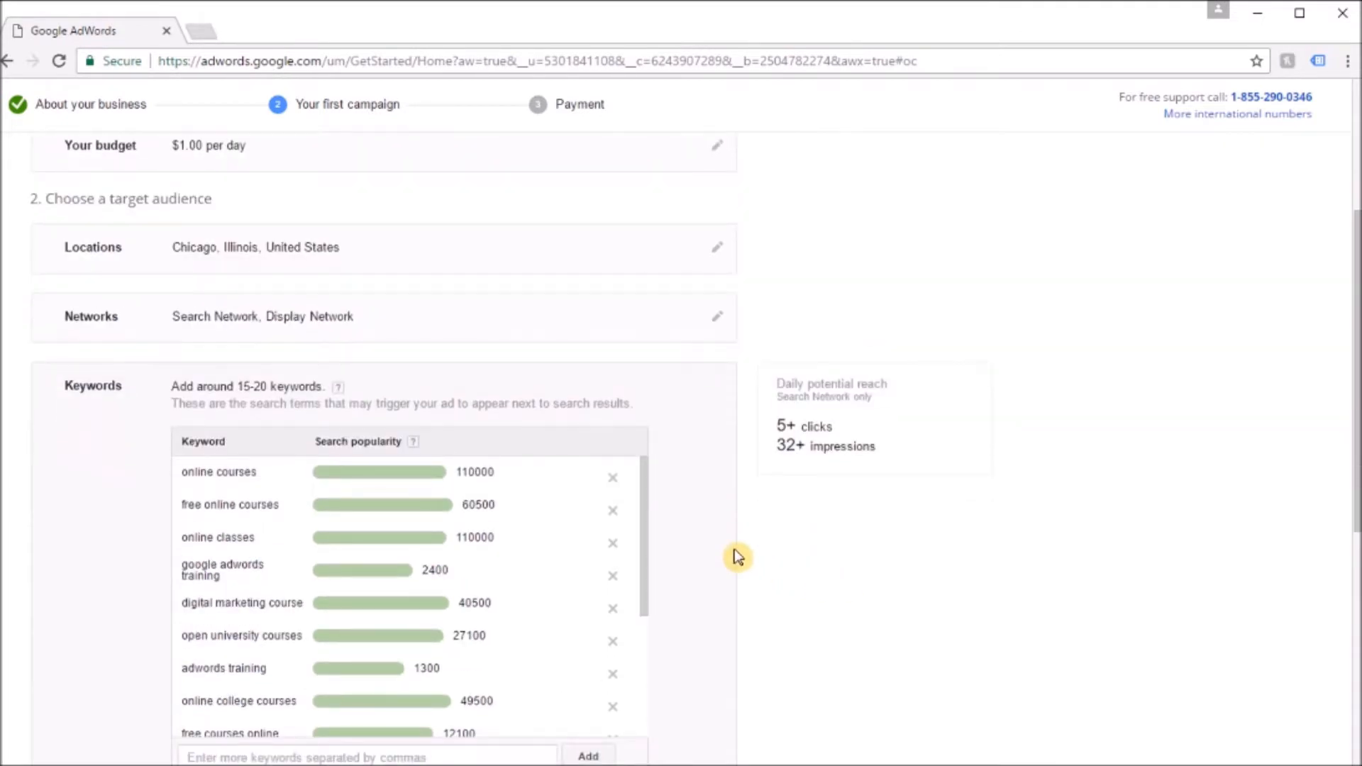
{"action": "scroll", "coordinate": [719, 485], "scroll_direction": "down", "scroll_amount": 1}
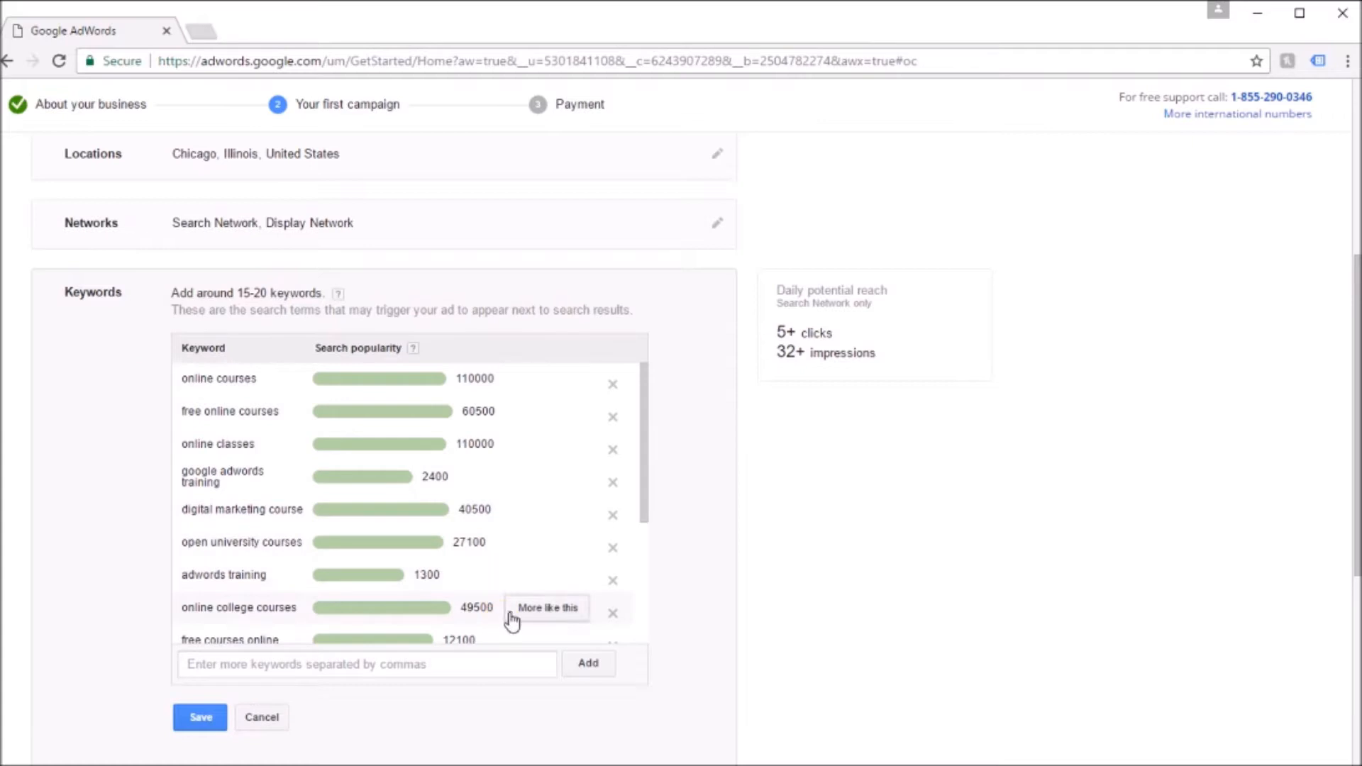
{"action": "scroll", "coordinate": [482, 582], "scroll_direction": "down", "scroll_amount": 3}
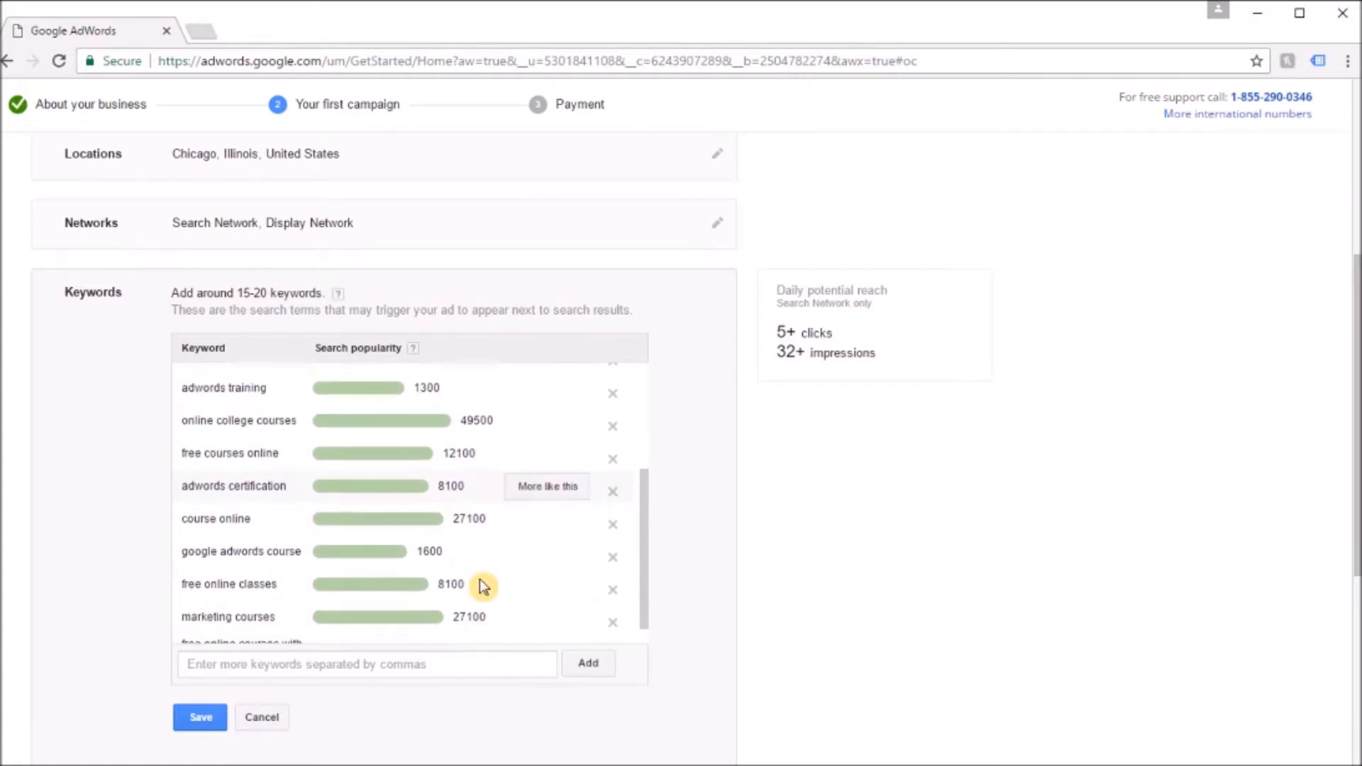
{"action": "scroll", "coordinate": [487, 593], "scroll_direction": "down", "scroll_amount": 3}
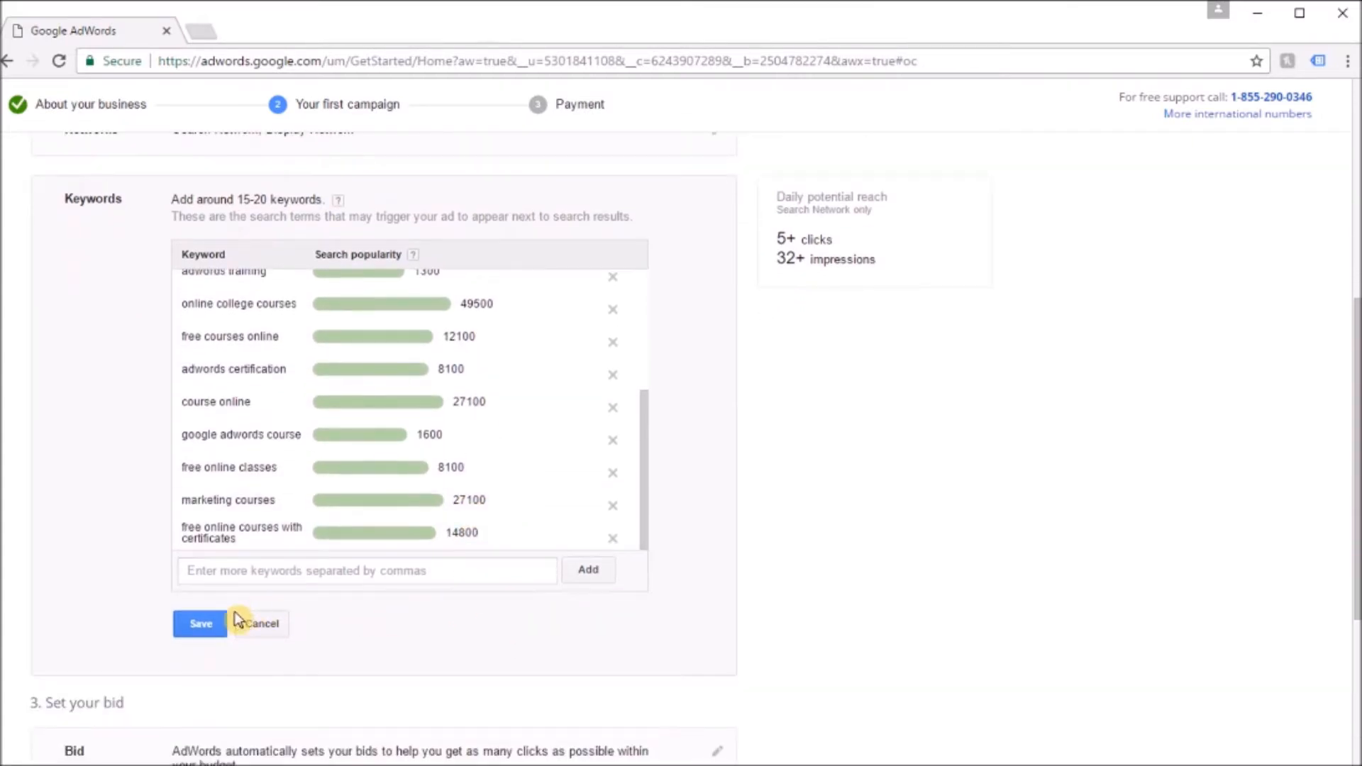
{"action": "left_click", "coordinate": [202, 628]}
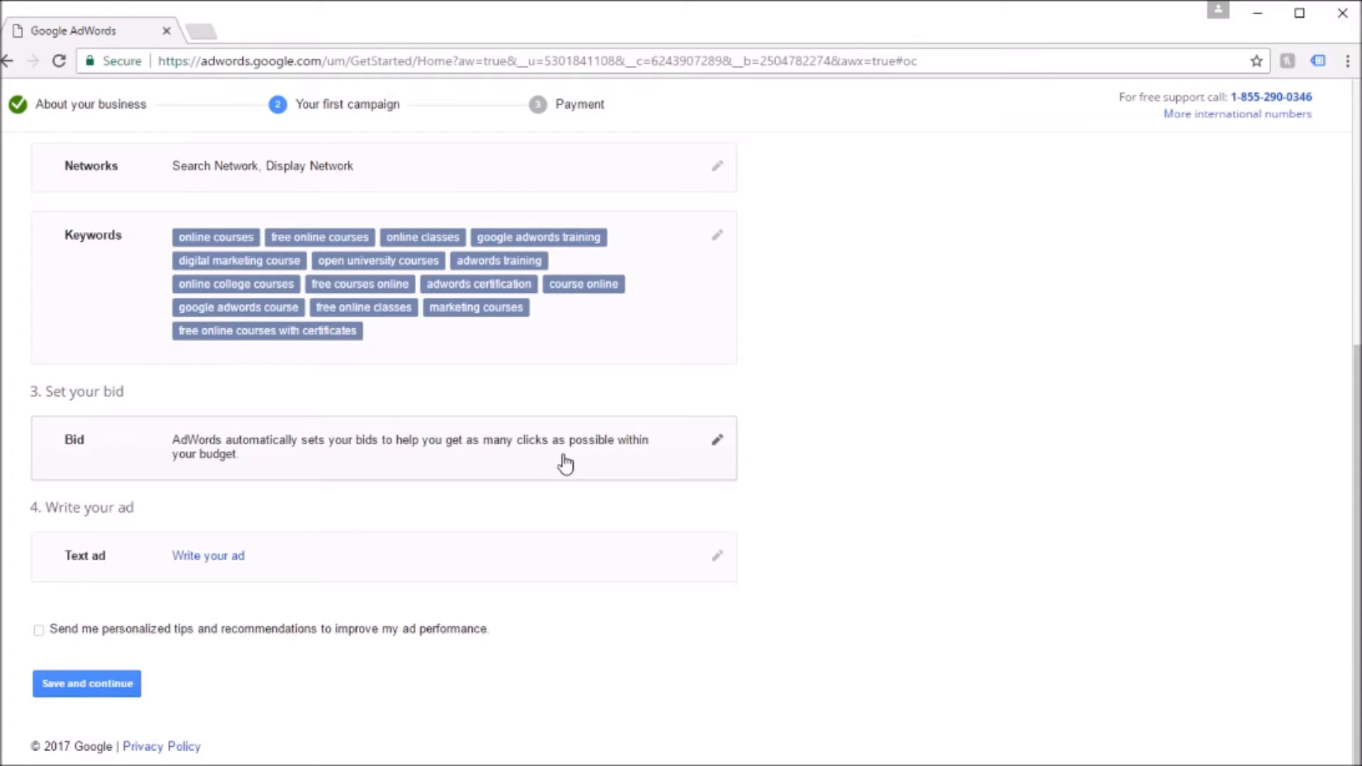
- Switch the campaign to manual bidding with a bid of $1.00 per click and save it
{"action": "left_click", "coordinate": [717, 449]}
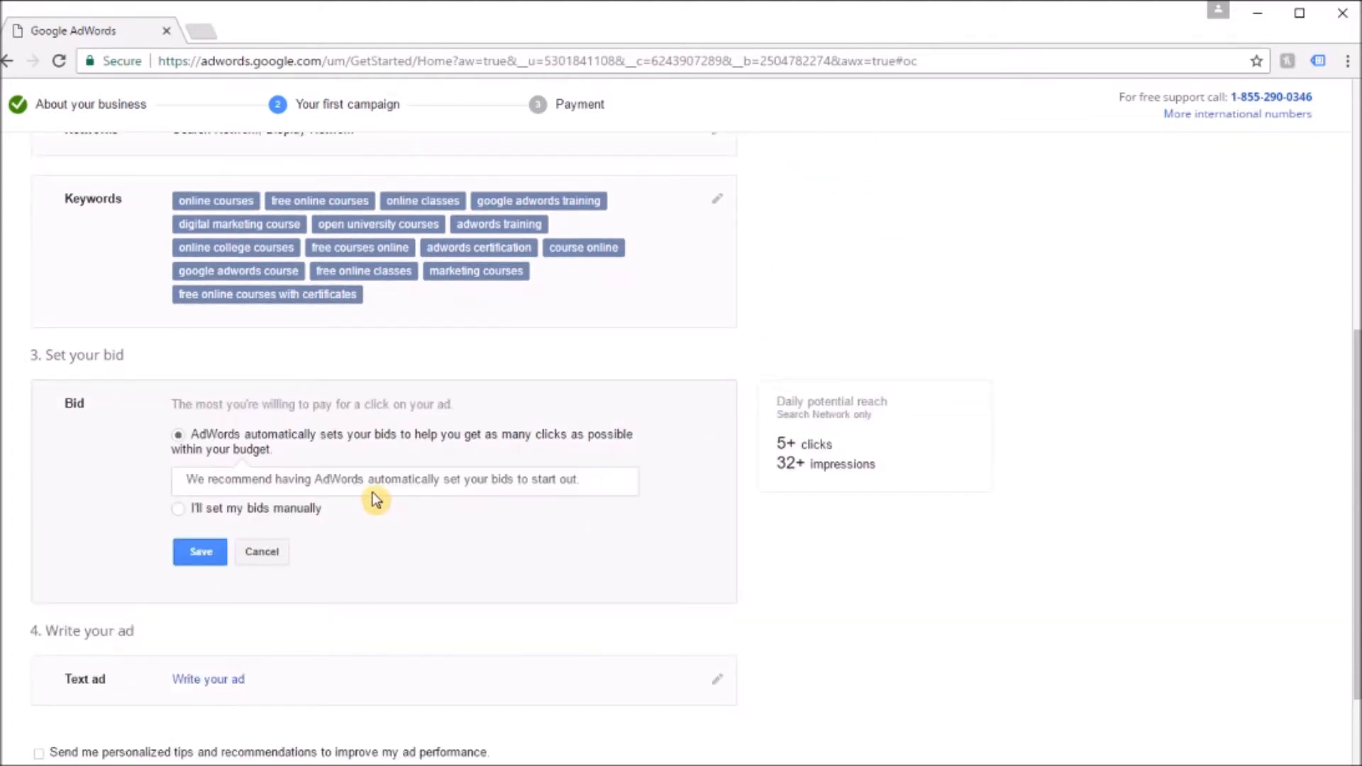
{"action": "left_click", "coordinate": [178, 510]}
{"action": "left_click", "coordinate": [275, 511]}
{"action": "type", "text": "1"}
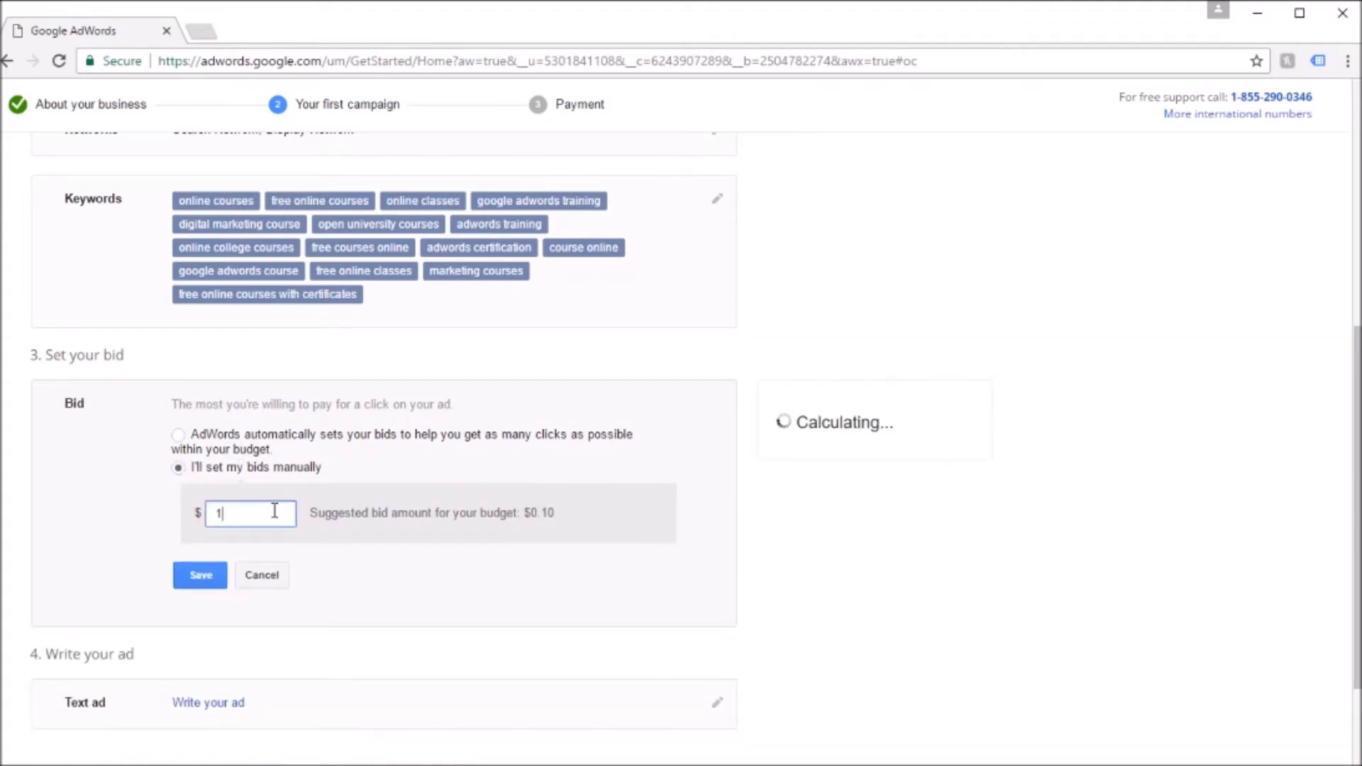
{"action": "type", "text": ".00"}
{"action": "left_click", "coordinate": [200, 575]}
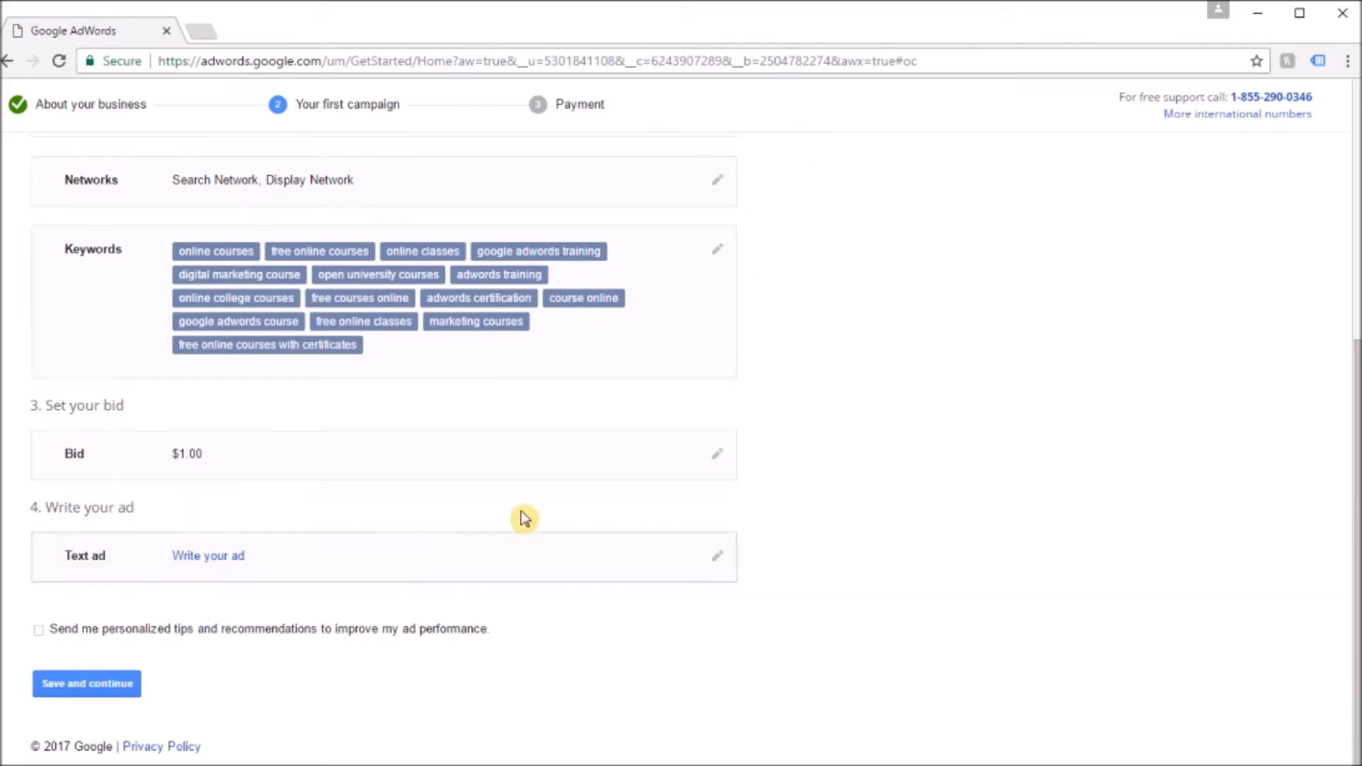
- Start the text ad with "Learn AdWords Online For Free" as Headline 1 and "Awesome AdWords Courses" as Headline 2
{"action": "left_click", "coordinate": [718, 555]}
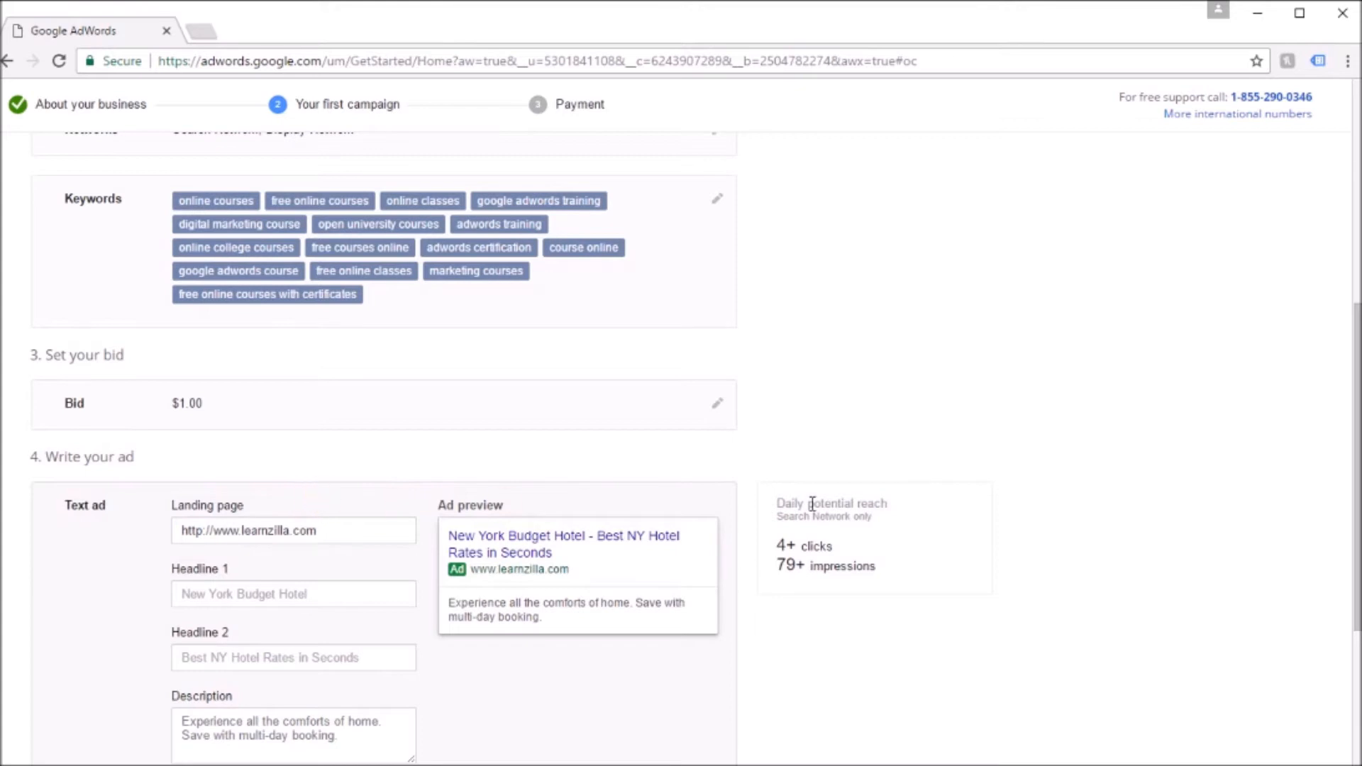
{"action": "scroll", "coordinate": [755, 576], "scroll_direction": "down", "scroll_amount": 3}
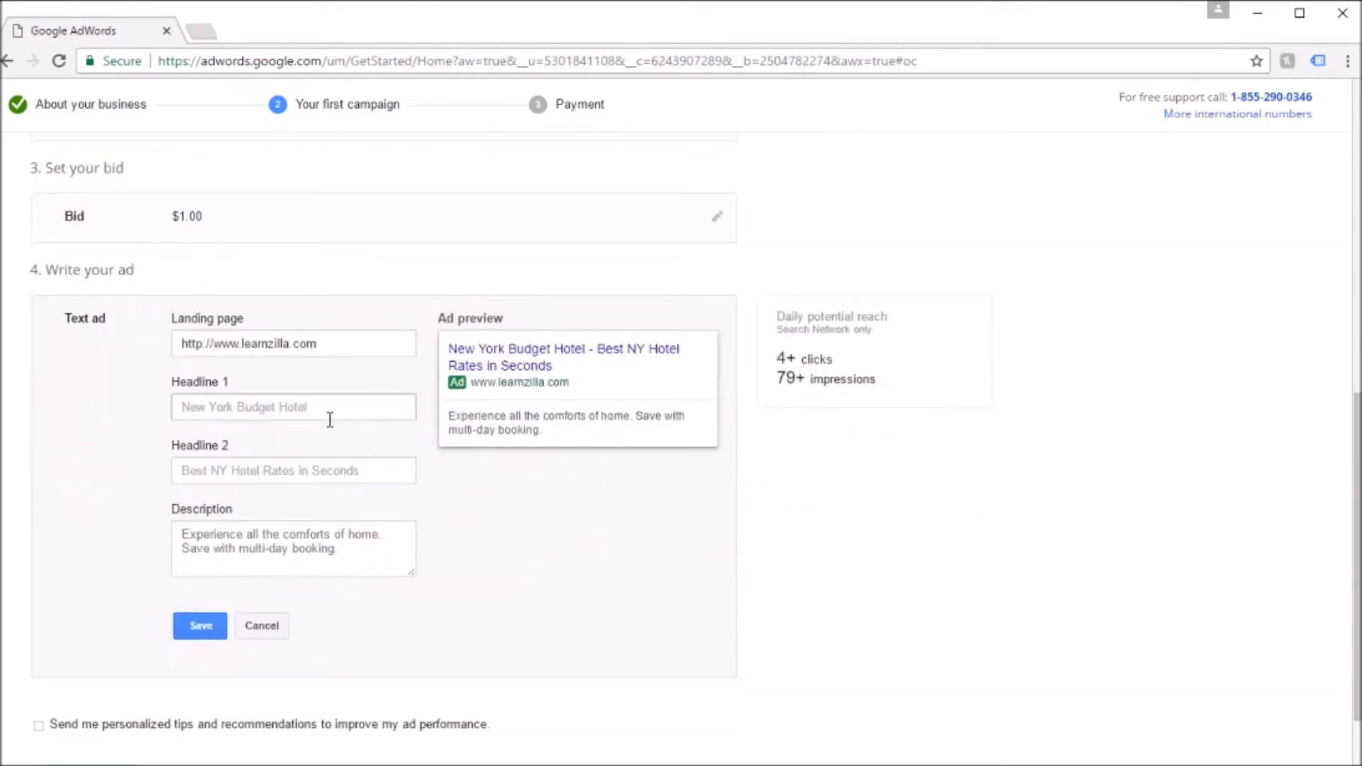
{"action": "left_click", "coordinate": [189, 405]}
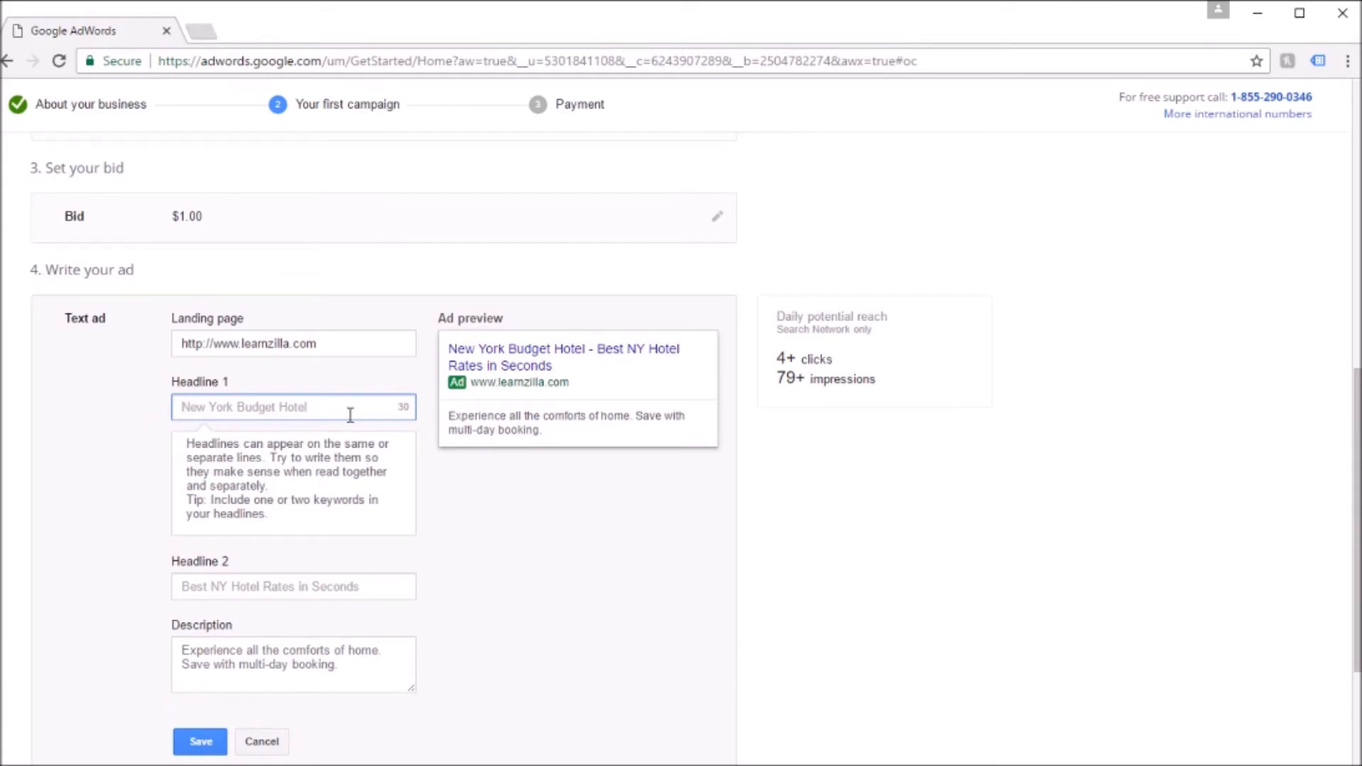
{"action": "type", "text": "Learn AdWords Online For Free"}
{"action": "left_click", "coordinate": [394, 588]}
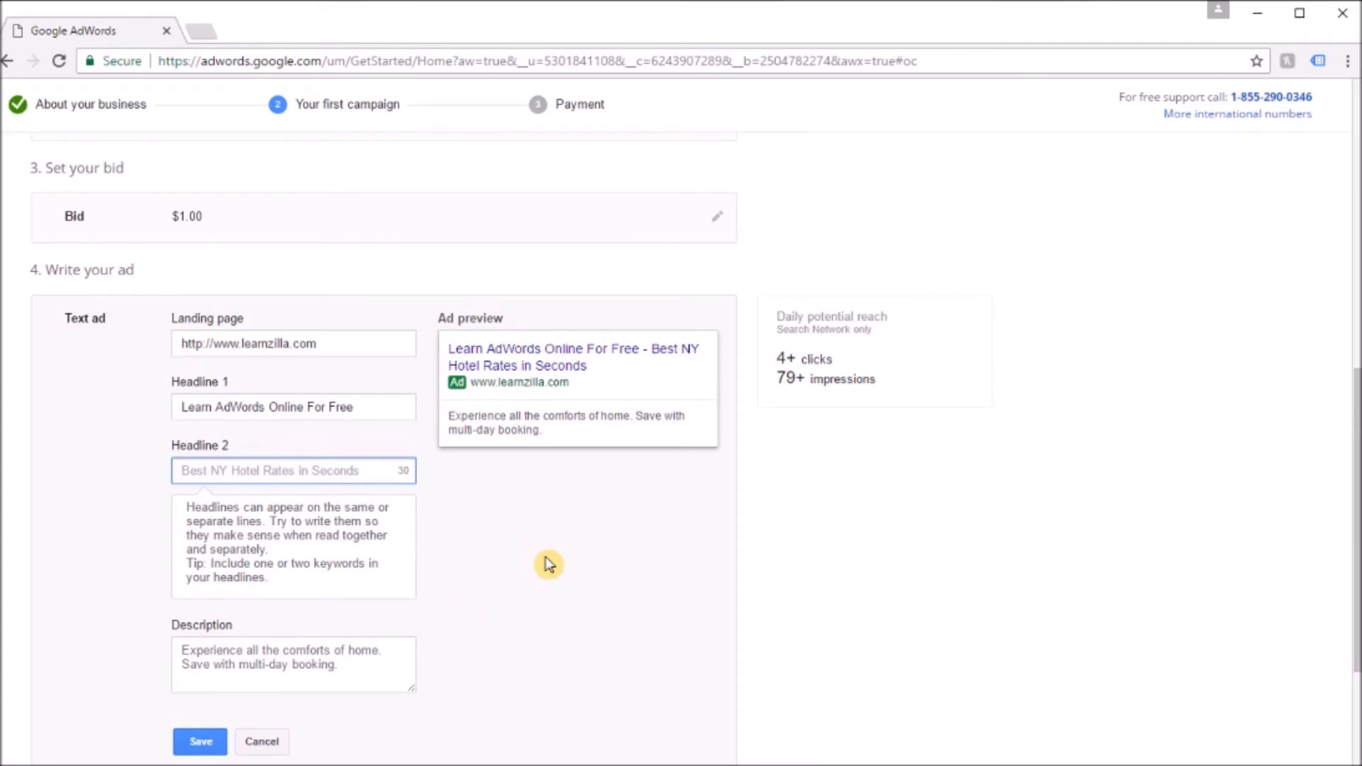
{"action": "type", "text": "Awesome AdWords Courses"}
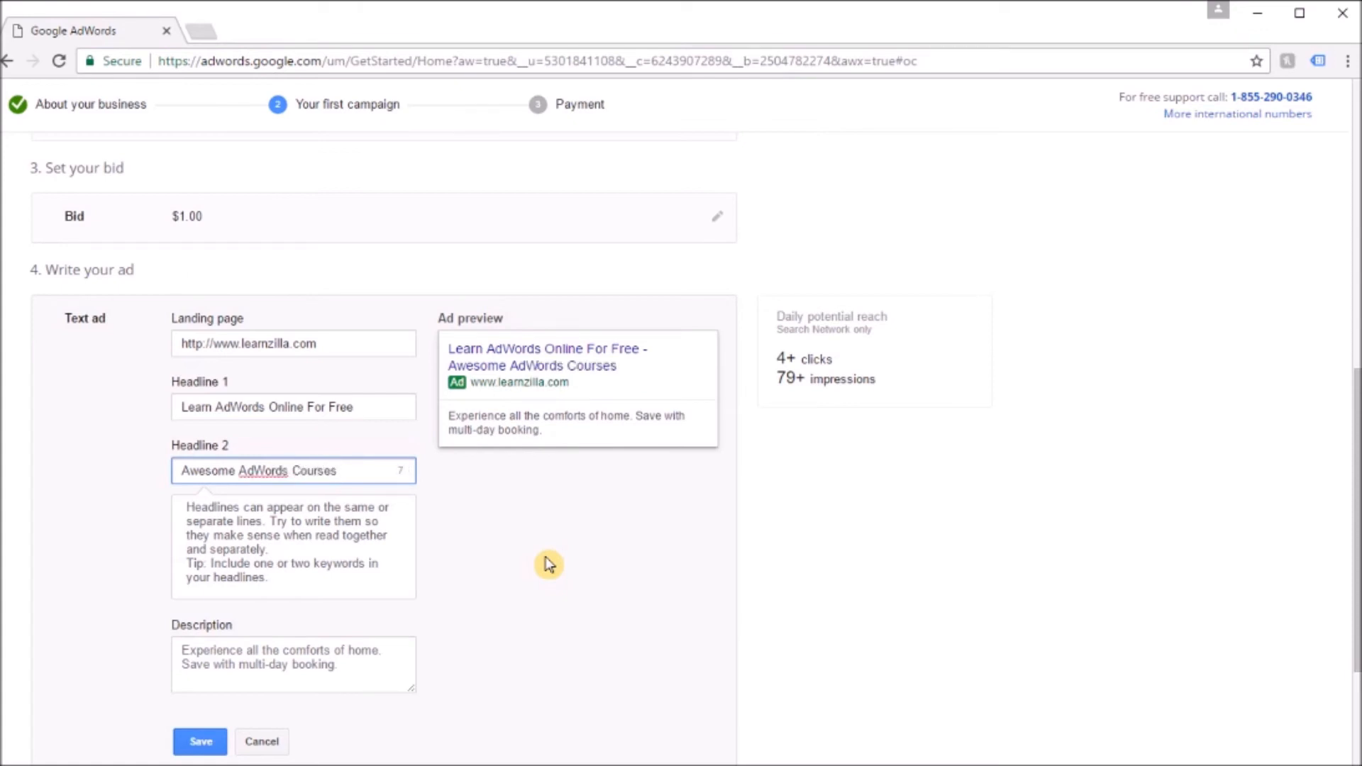
- Enter "Learn How To Use Google AdWords Online Through Easy Courses. Learn More!" as the ad description and save the ad and the campaign setup
{"action": "left_click", "coordinate": [324, 656]}
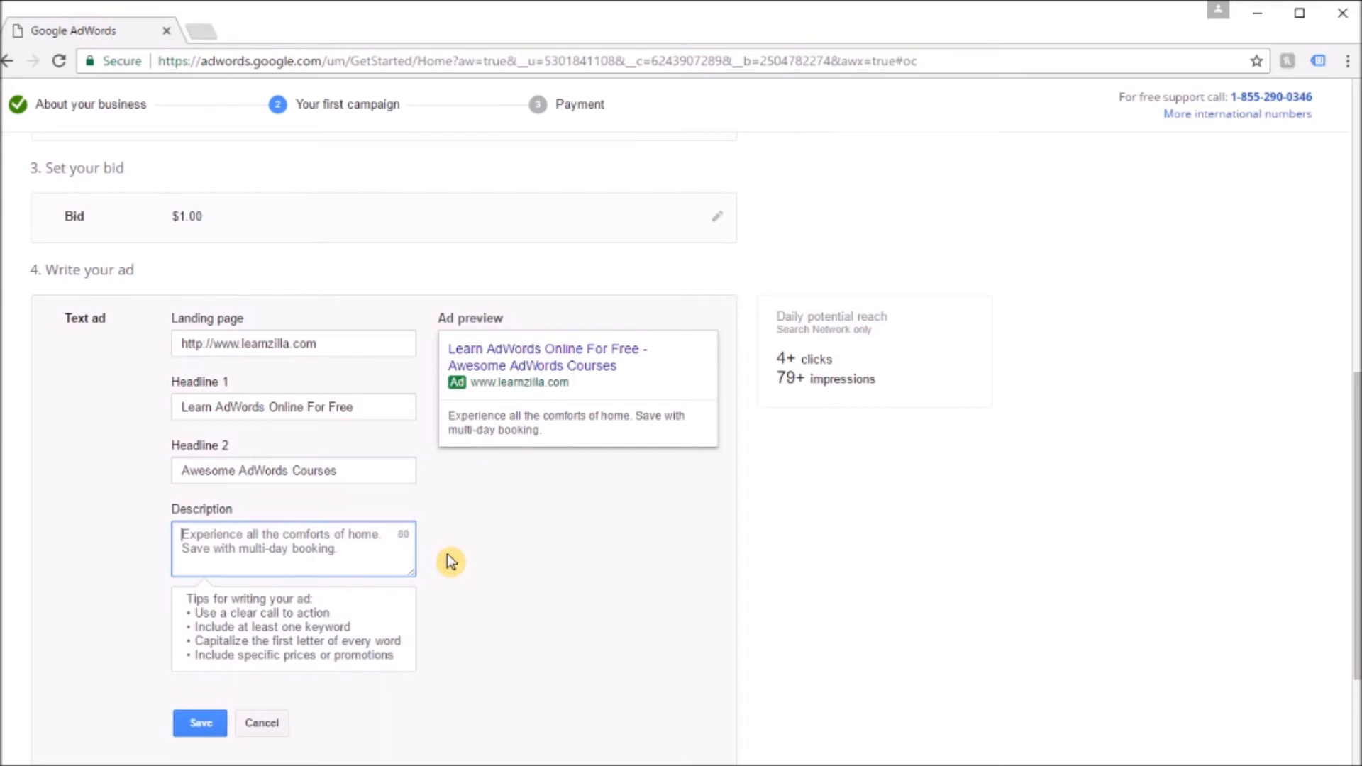
{"action": "type", "text": "Learn How To Use Goog"}
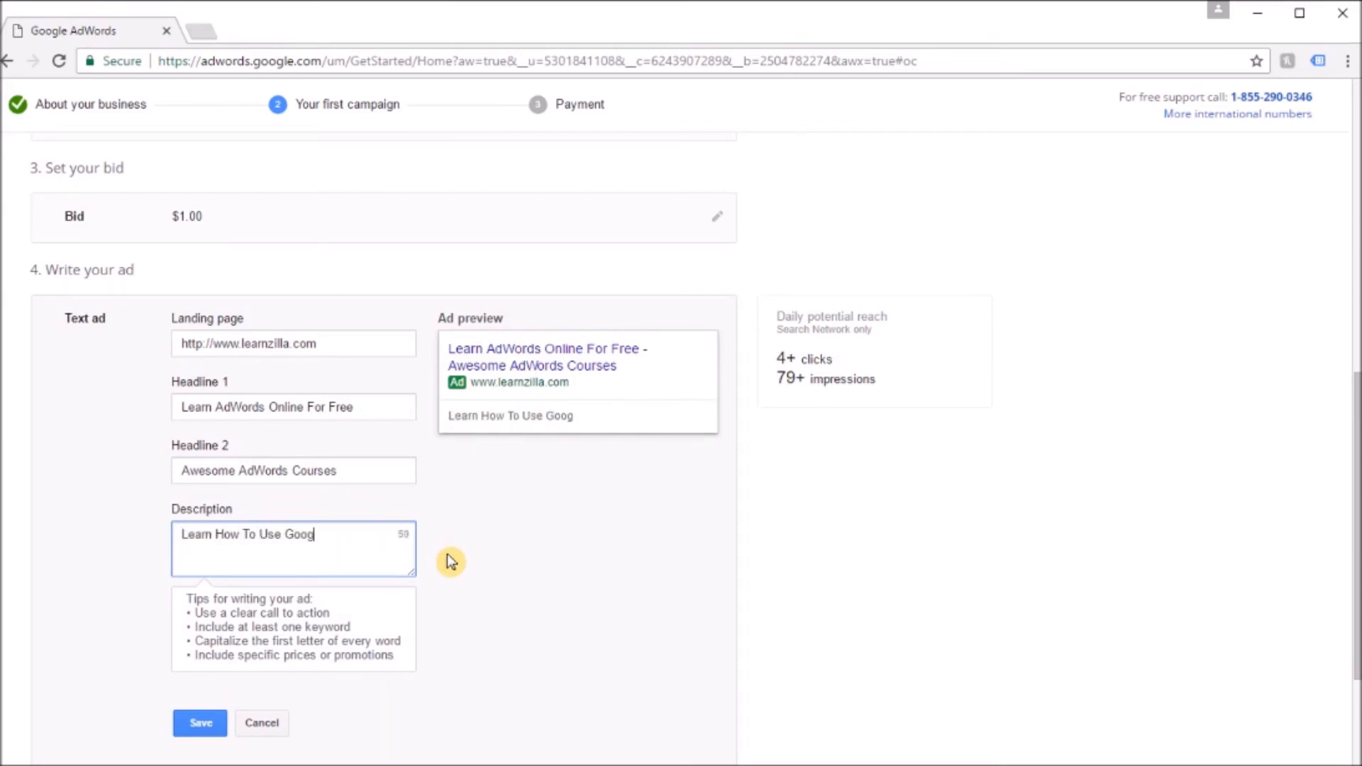
{"action": "type", "text": "le AdWords On"}
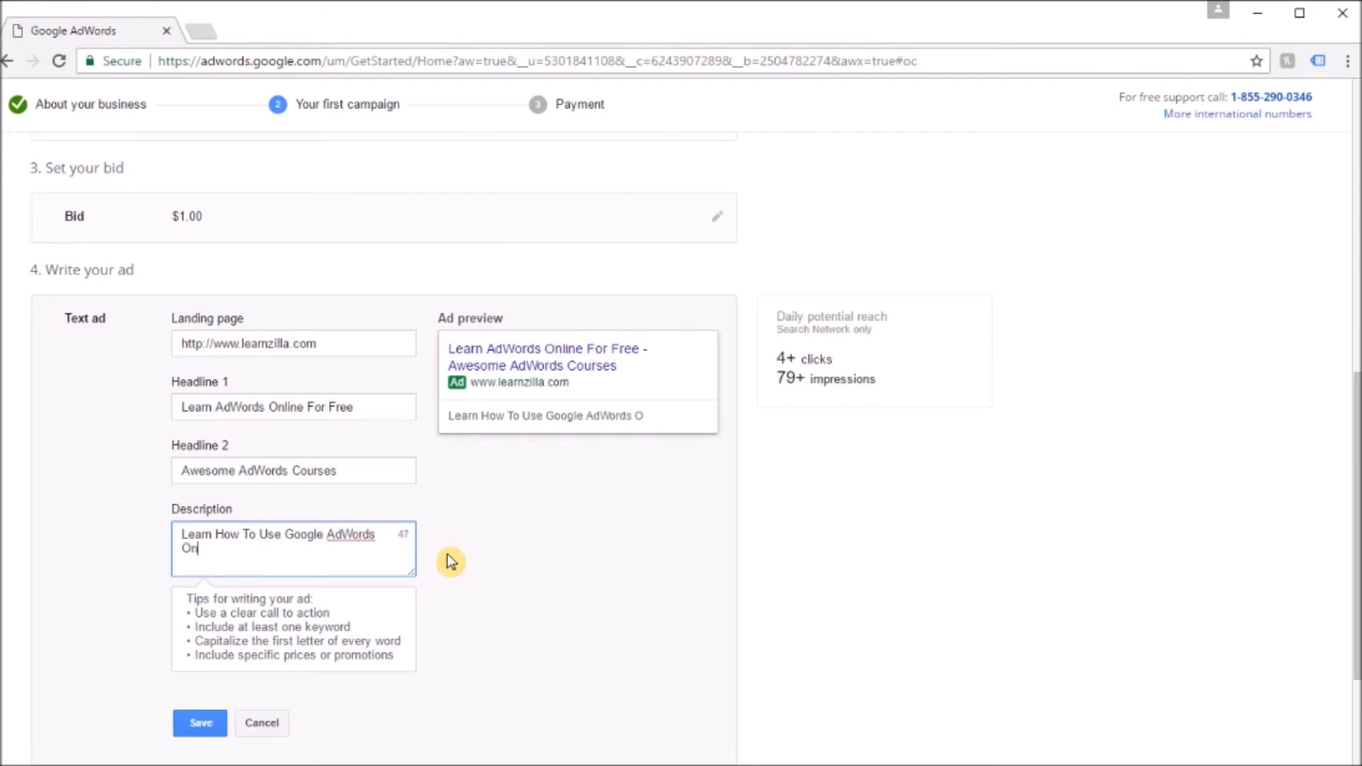
{"action": "type", "text": "line Through Easy  C"}
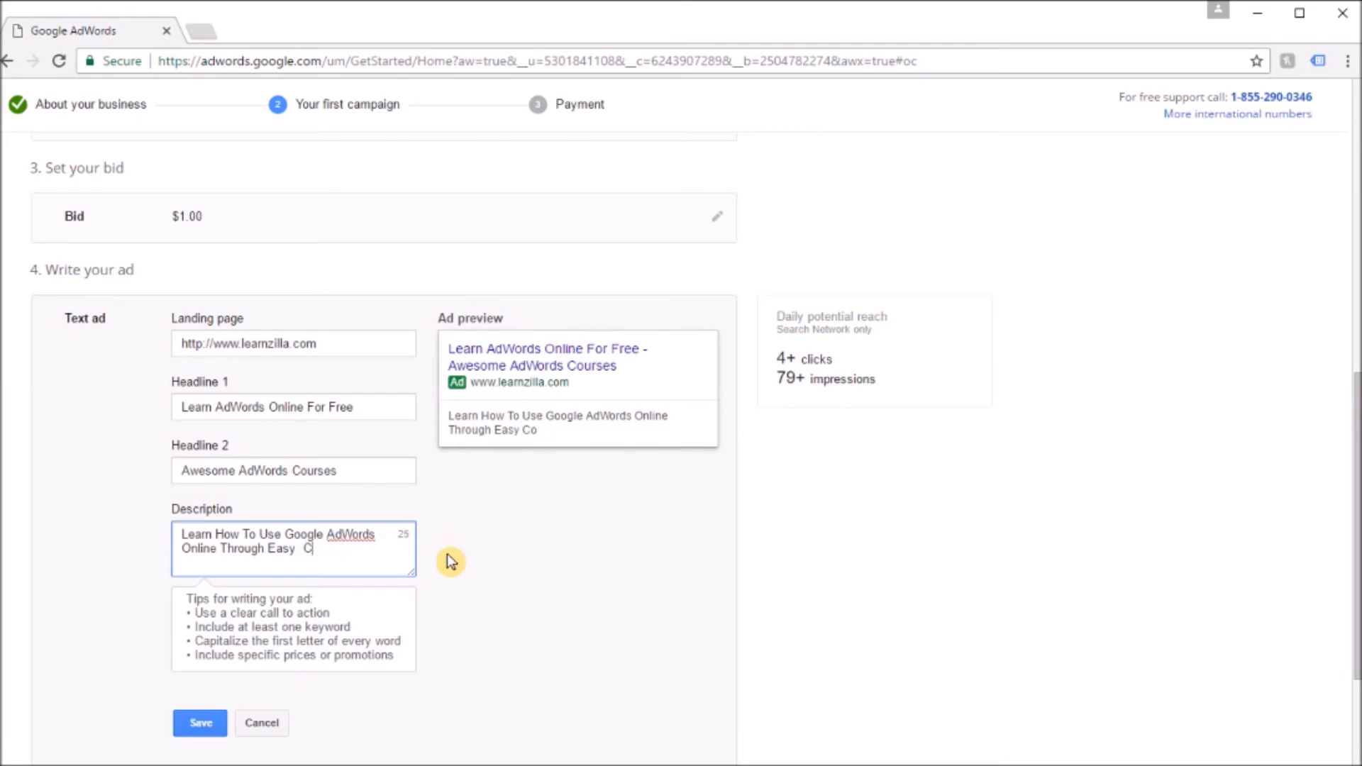
{"action": "type", "text": "ourseCourses"}
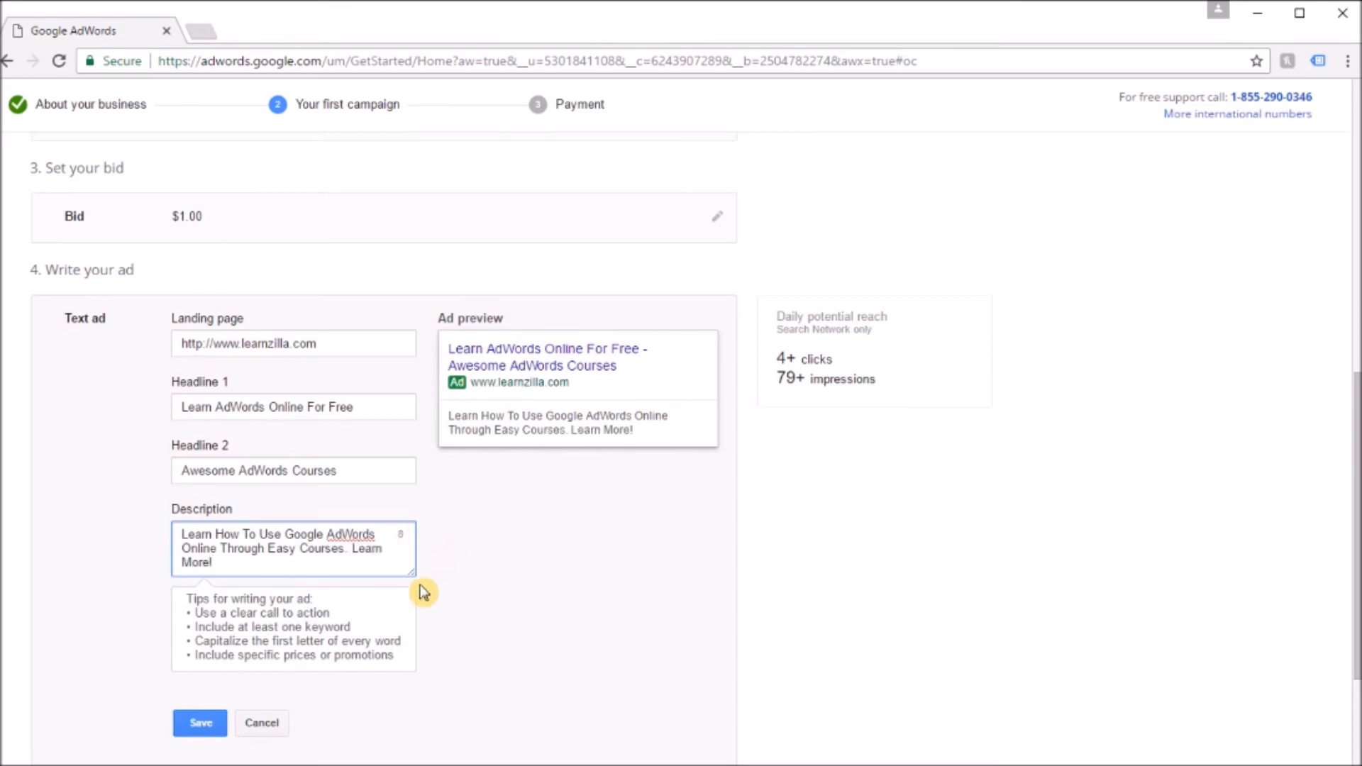
{"action": "left_click", "coordinate": [202, 723]}
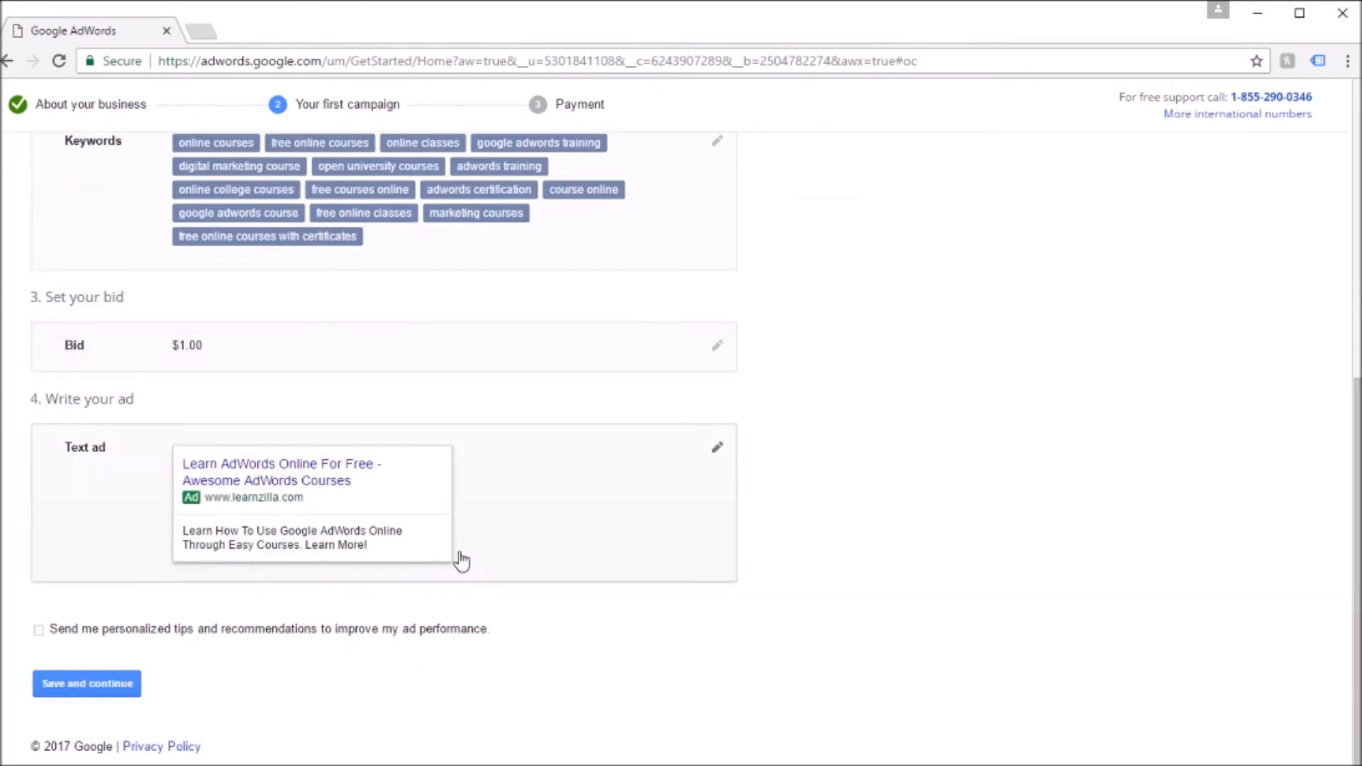
{"action": "left_click", "coordinate": [88, 683]}
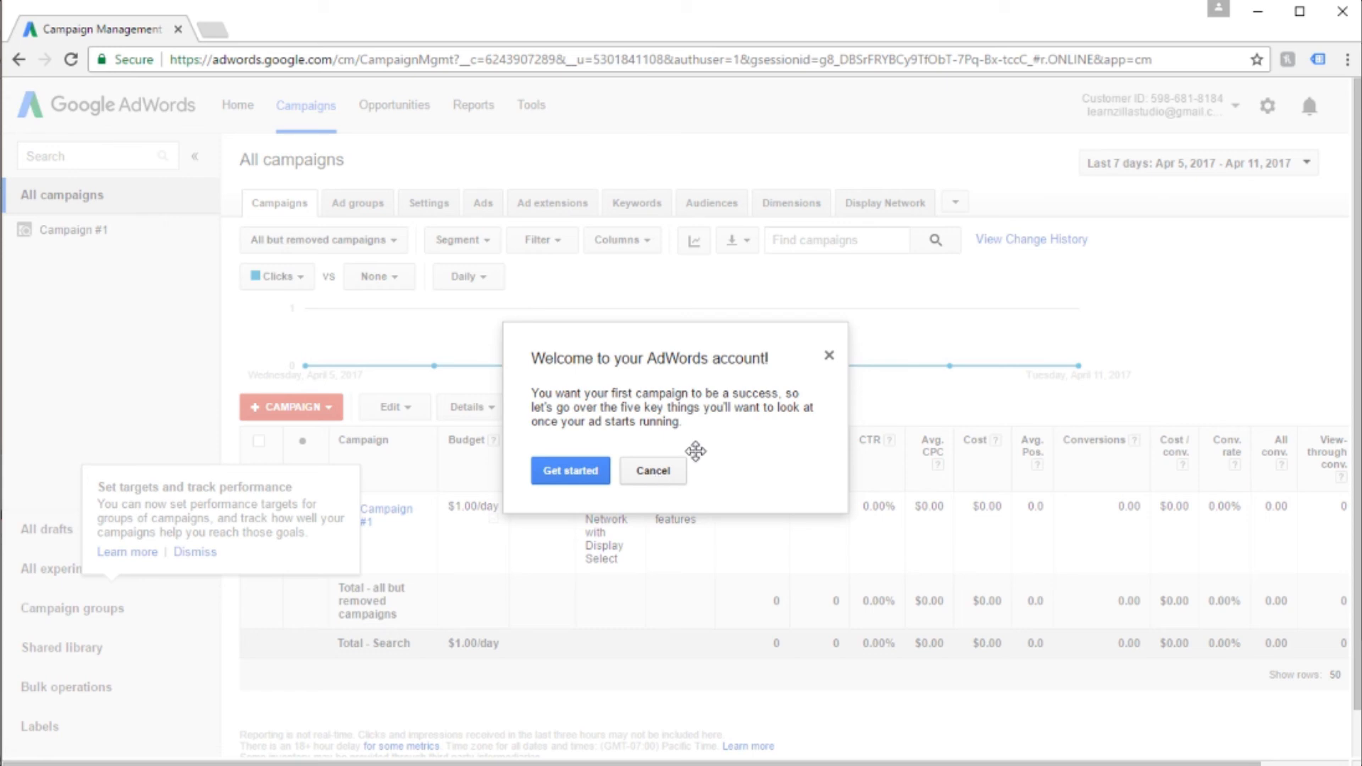
- Exit the step-by-step welcome guide and dismiss the tip about setting targets and tracking performance
{"action": "left_click", "coordinate": [652, 473]}
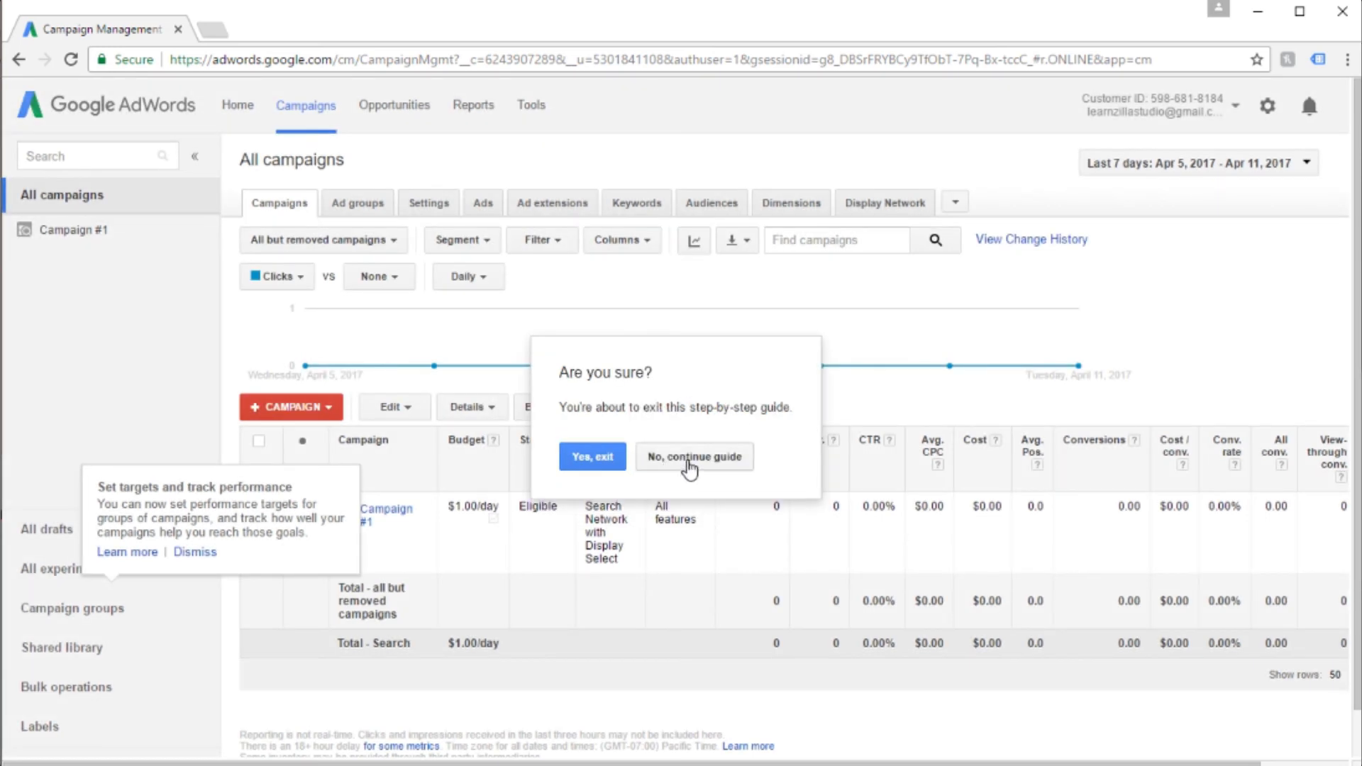
{"action": "left_click", "coordinate": [585, 462]}
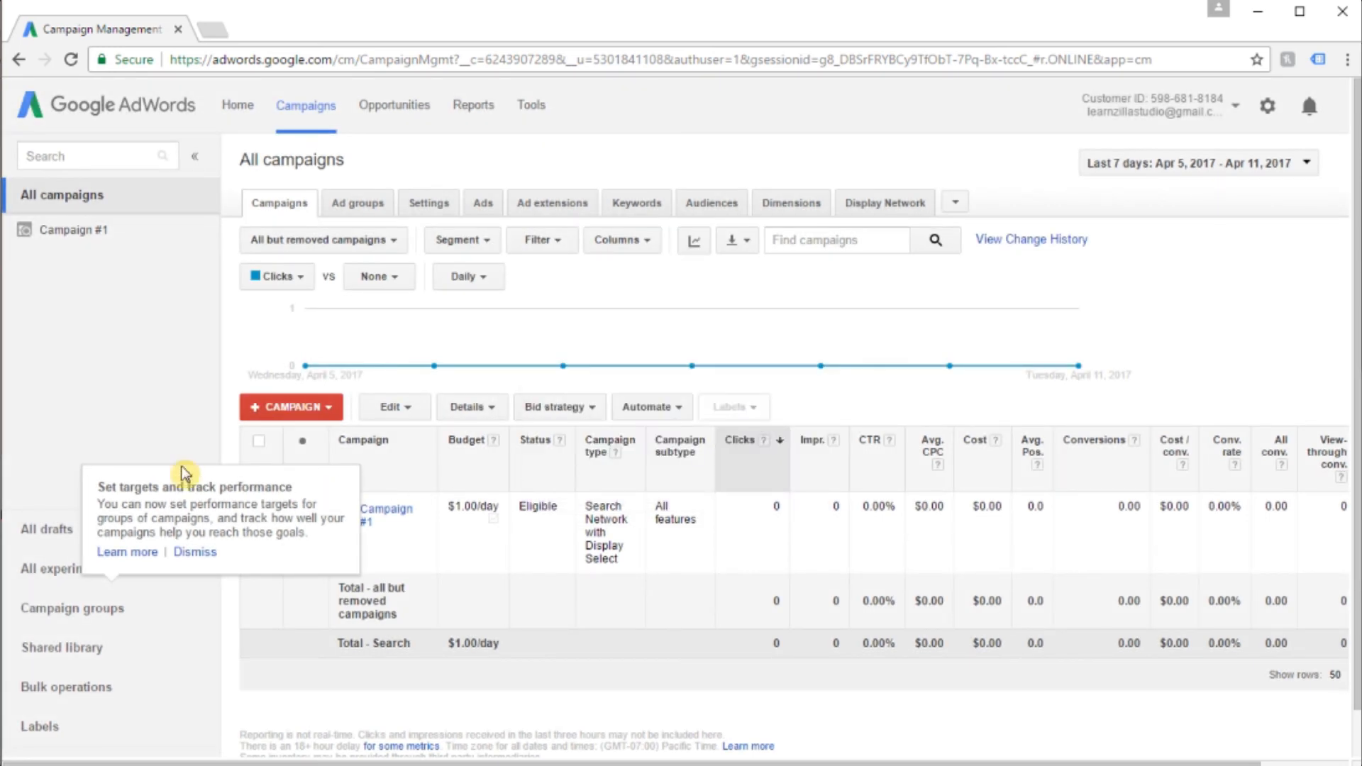
{"action": "left_click", "coordinate": [195, 553]}
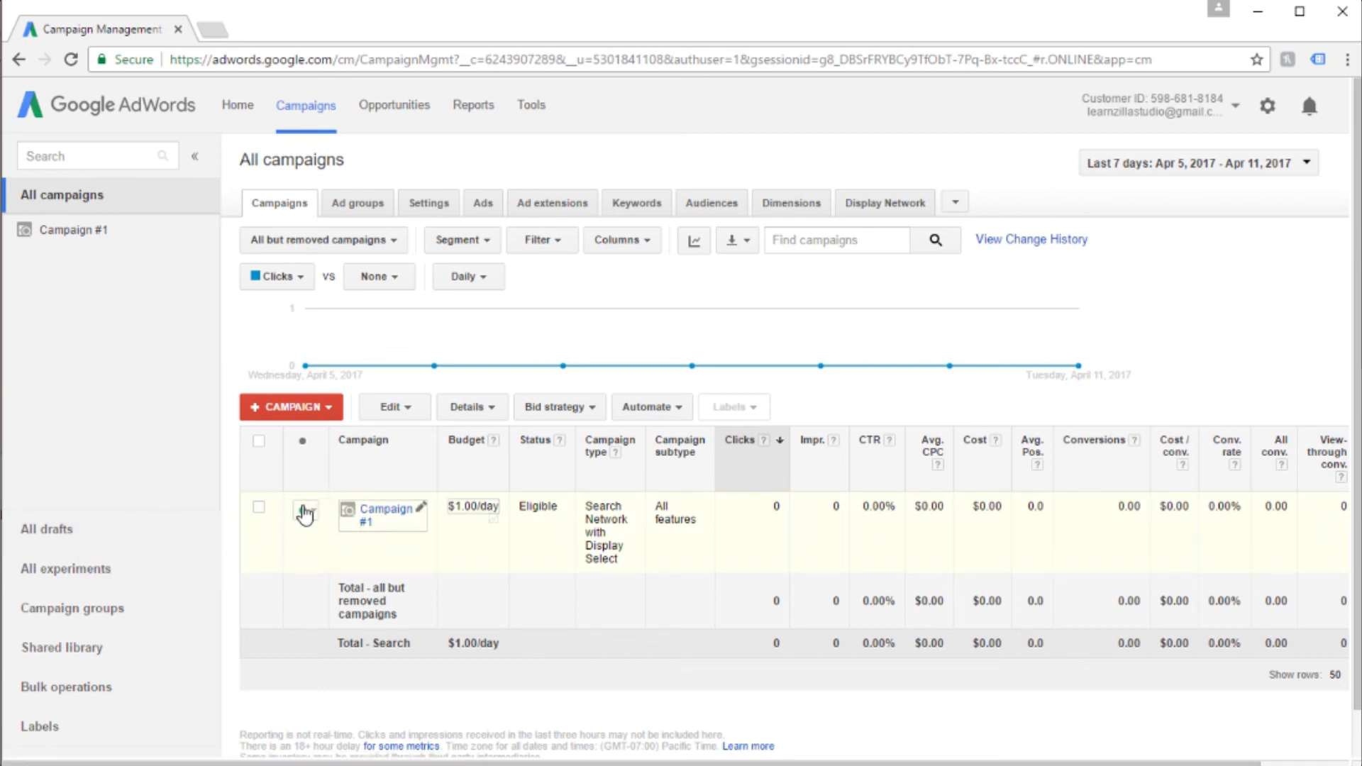
- Change the status of Campaign #1 to Paused in the list of all campaigns
{"action": "left_click", "coordinate": [313, 520]}
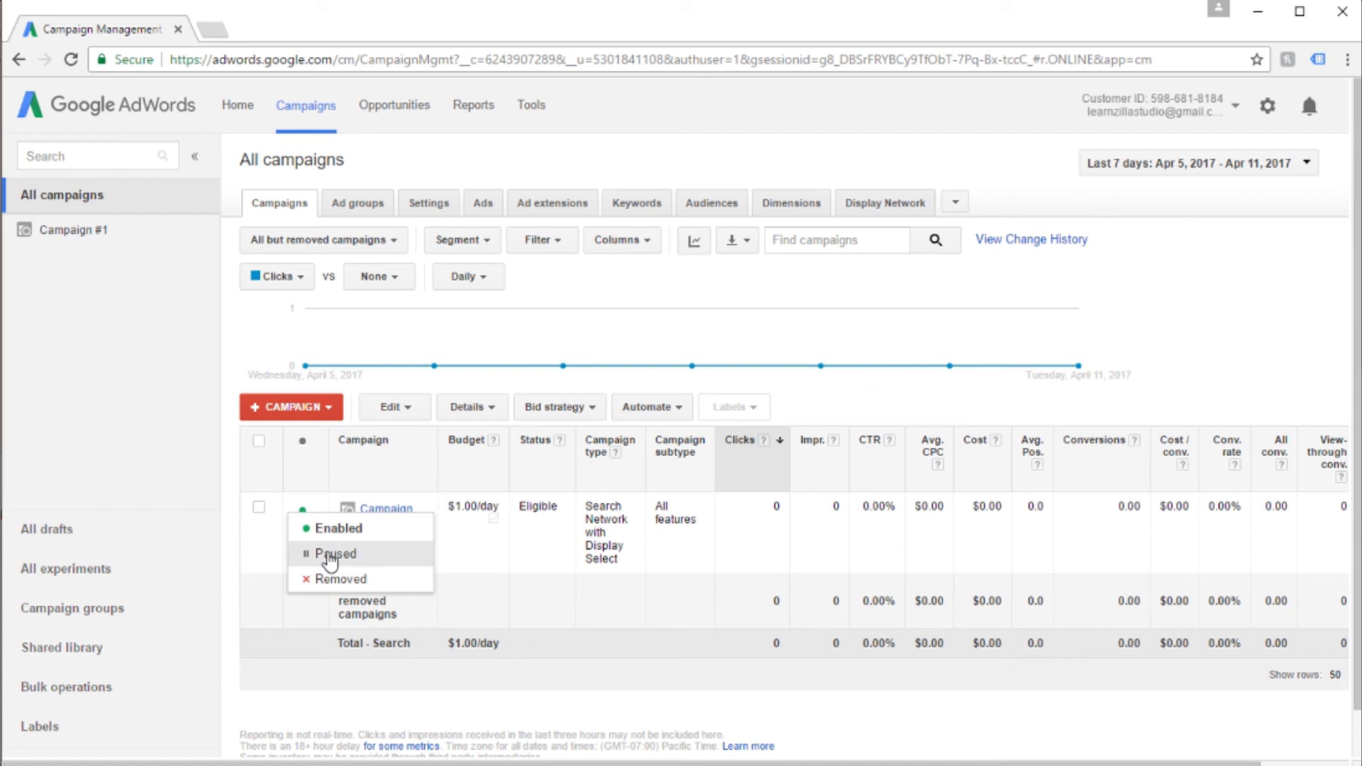
{"action": "left_click", "coordinate": [328, 555]}
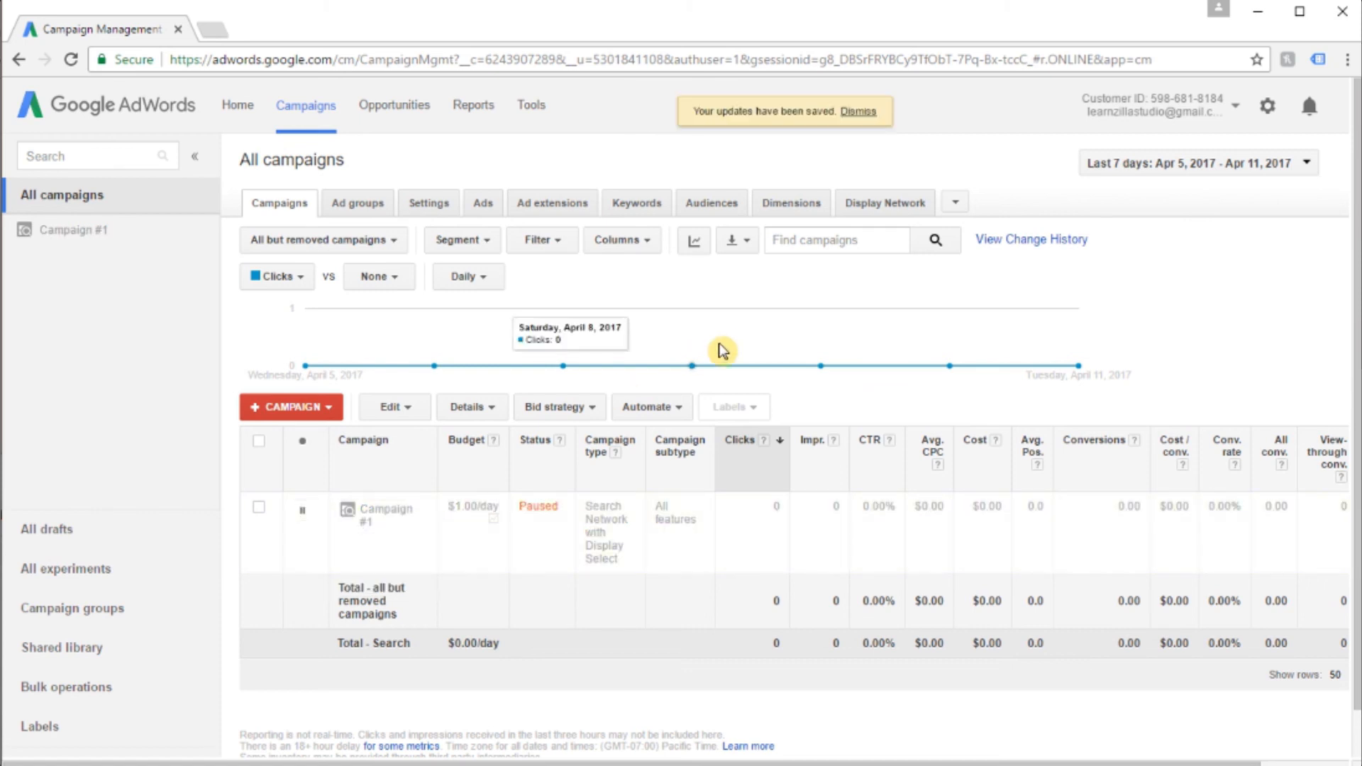